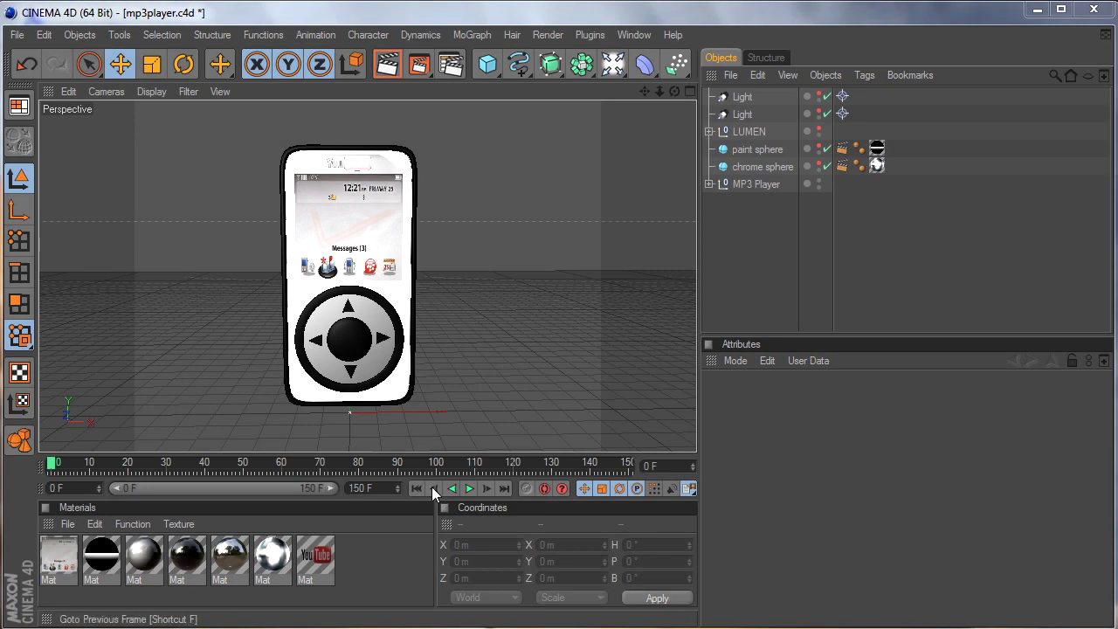
Inspect the white material's settings in the Material Editor, then close it.
double_click(145, 557)
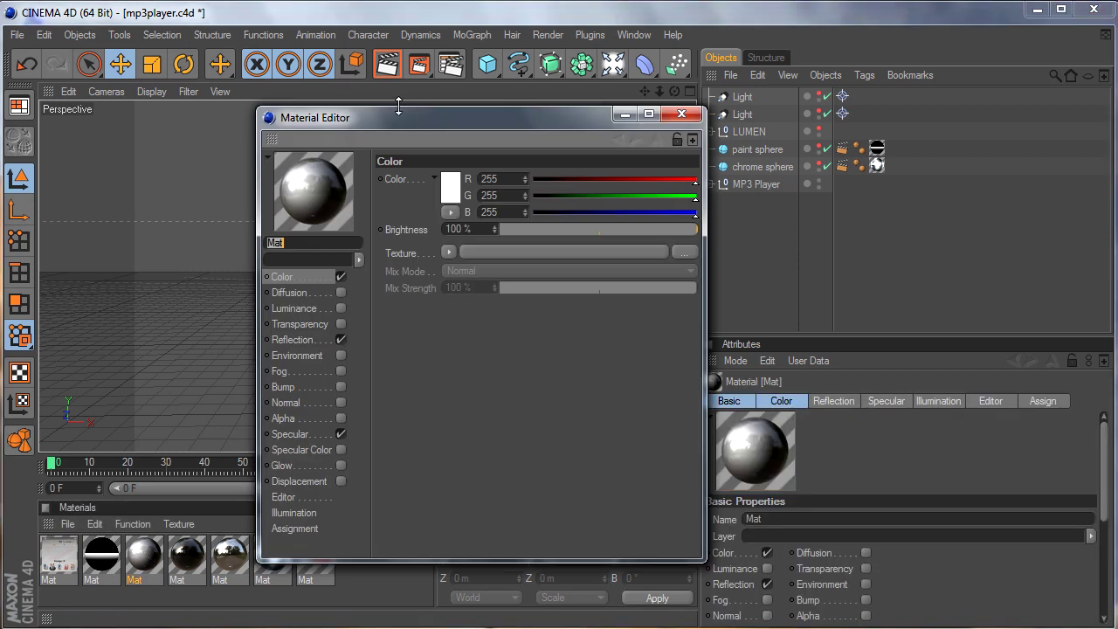
left_click_drag(408, 113, 645, 124)
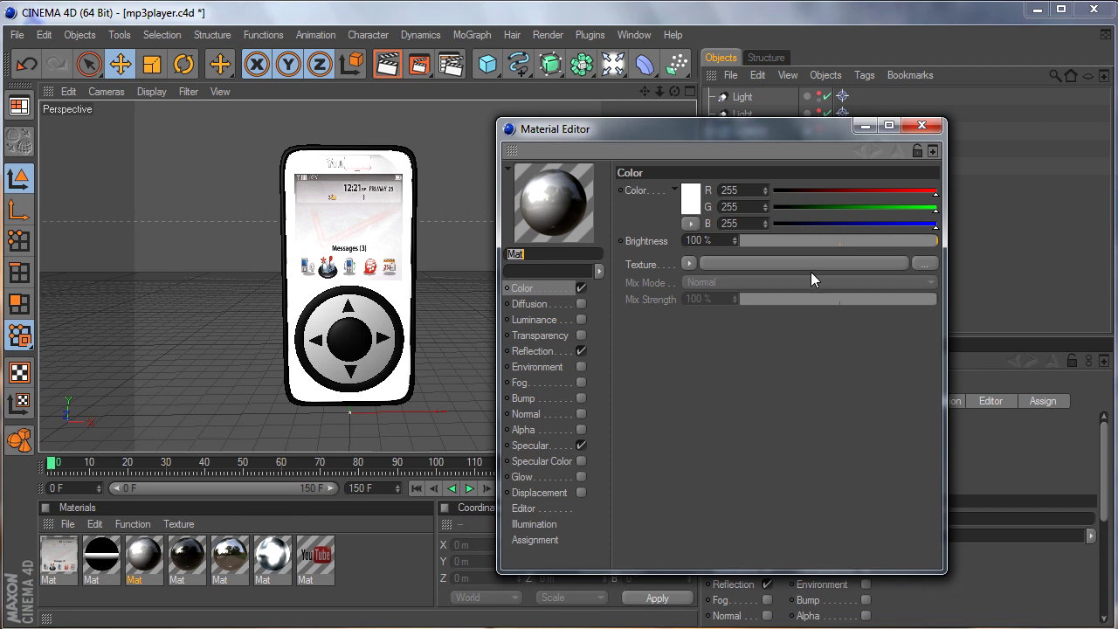
left_click(548, 287)
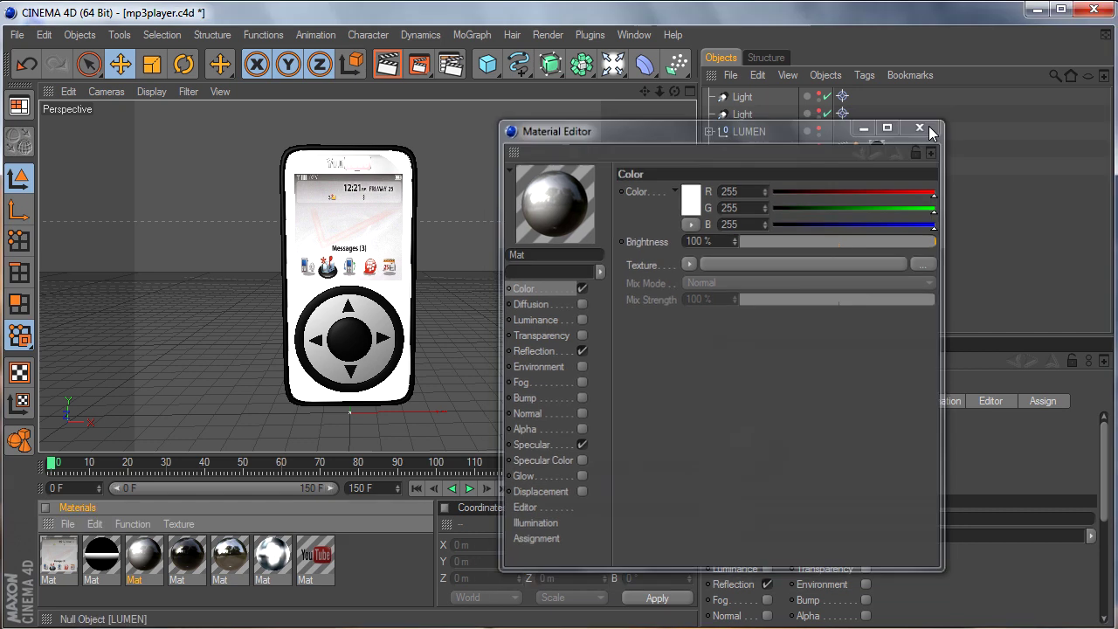
left_click(922, 125)
Set the phone-screen material's preview size to Huge and close the Material Editor.
double_click(53, 563)
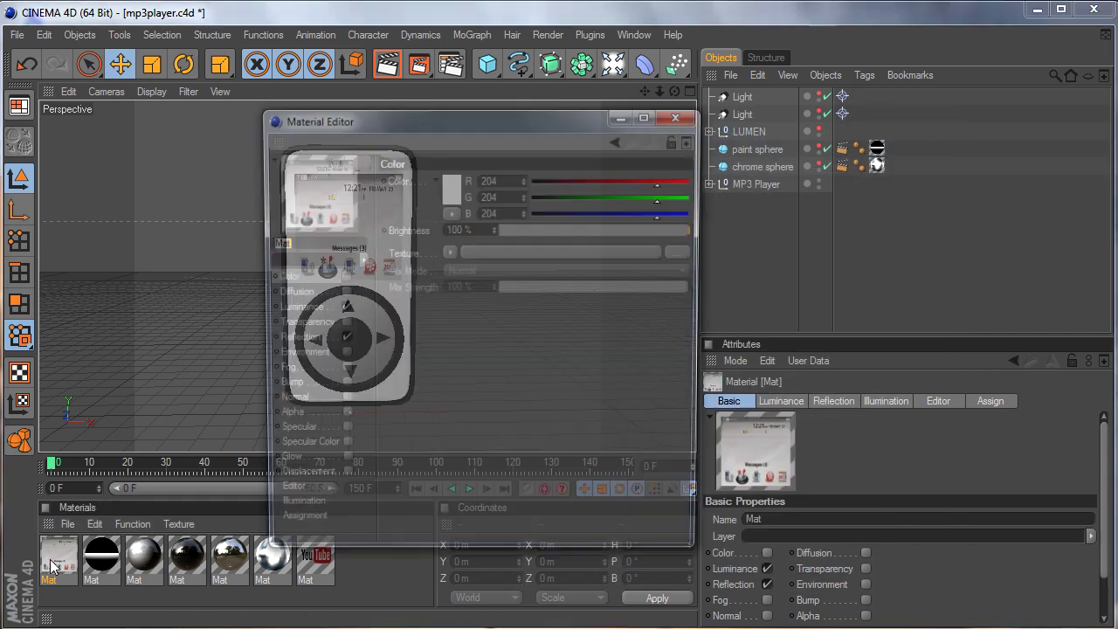
right_click(317, 200)
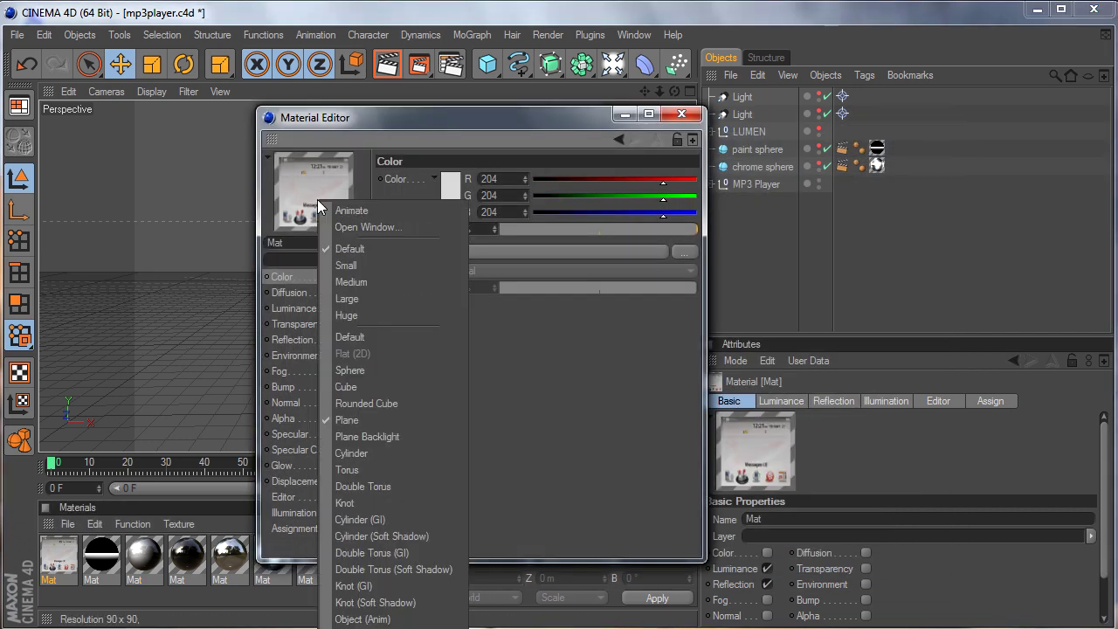
left_click(354, 318)
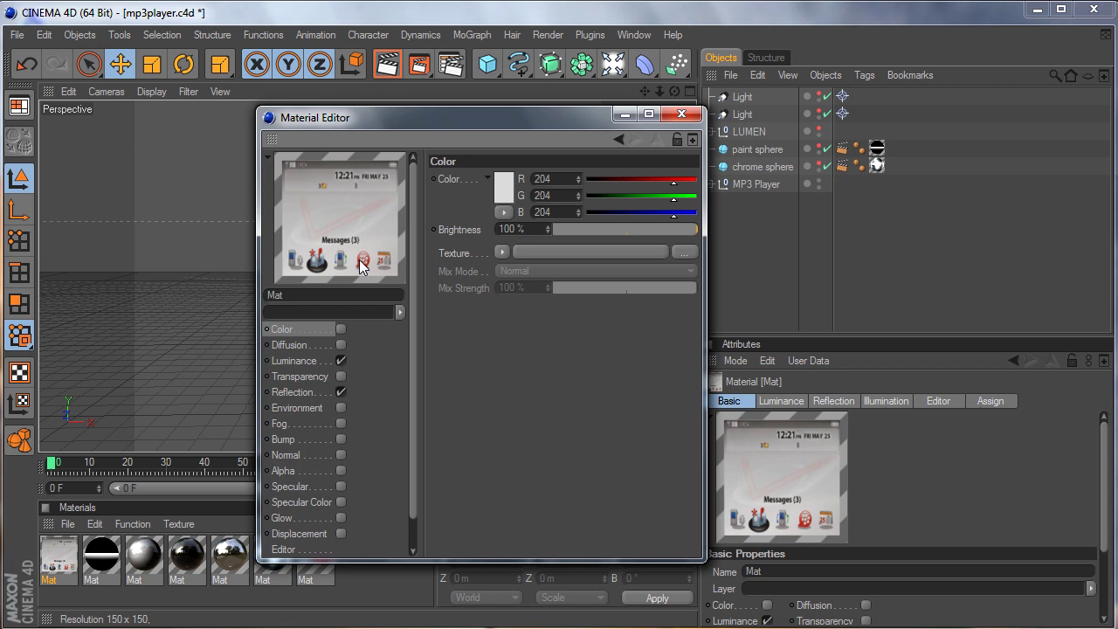
left_click(689, 114)
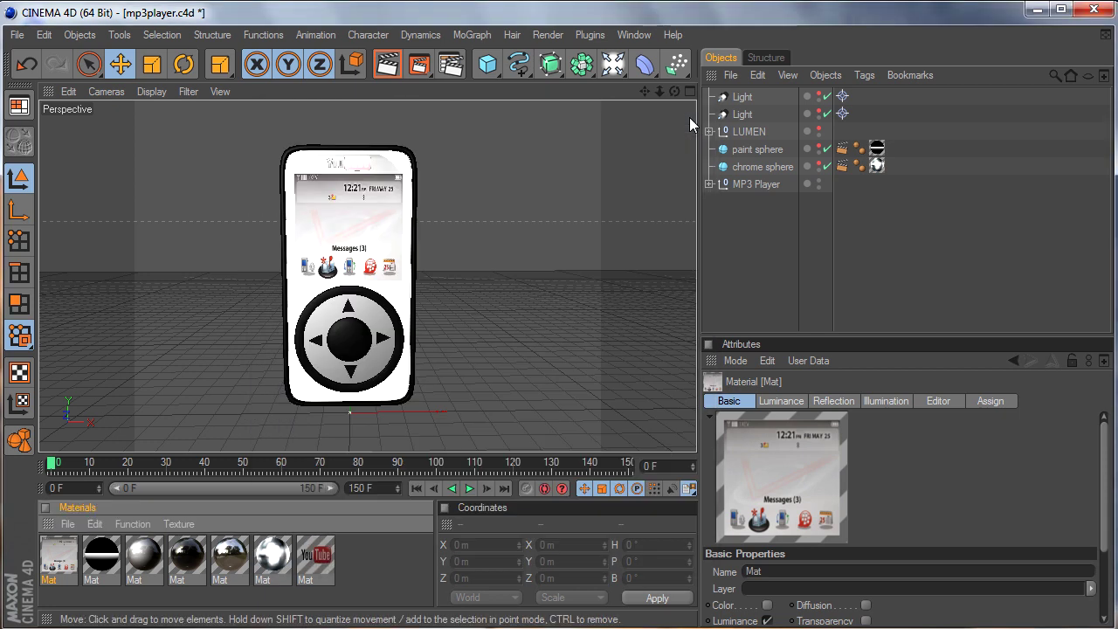
Render the viewport to preview the shaded MP3 player and bring up the lights palette.
left_click(387, 73)
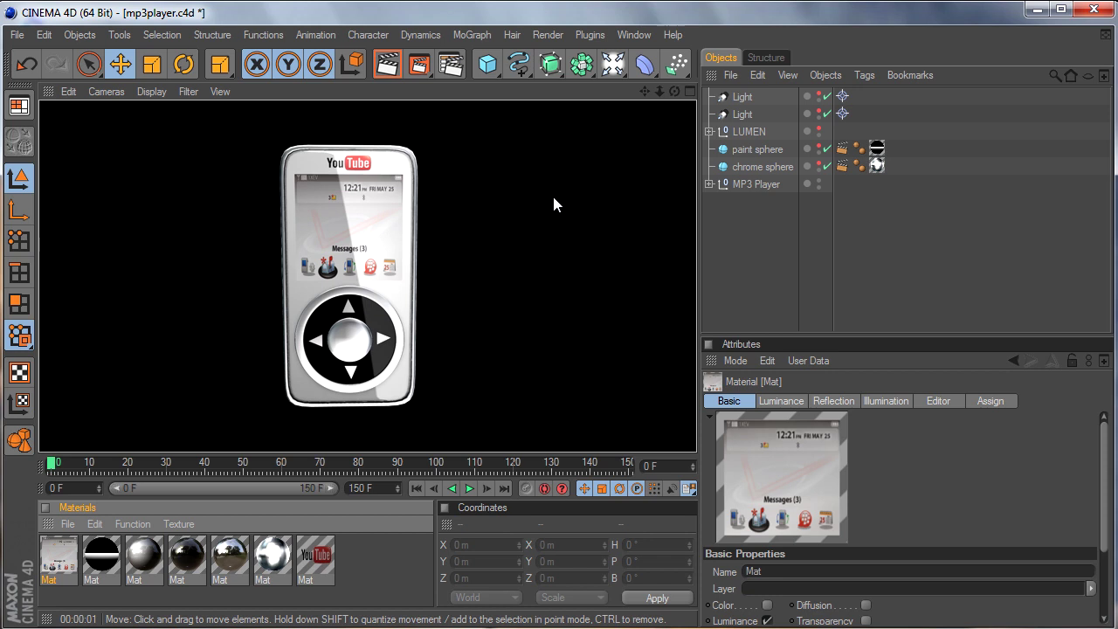
left_click(613, 67)
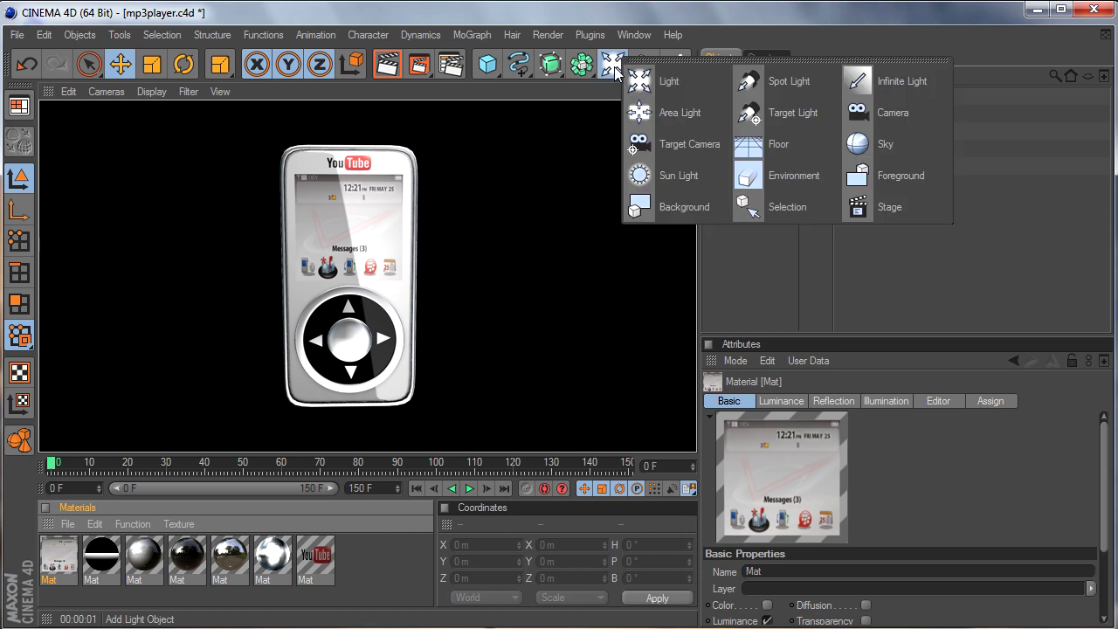
Add a Background object to the scene and create a new material.
left_click(684, 206)
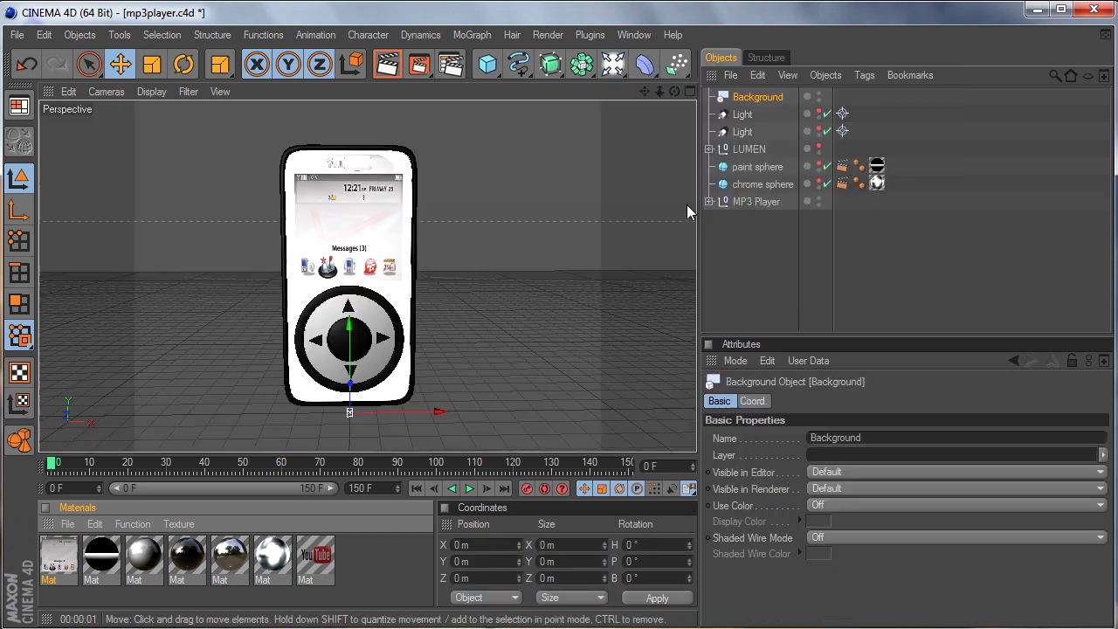
left_click(68, 524)
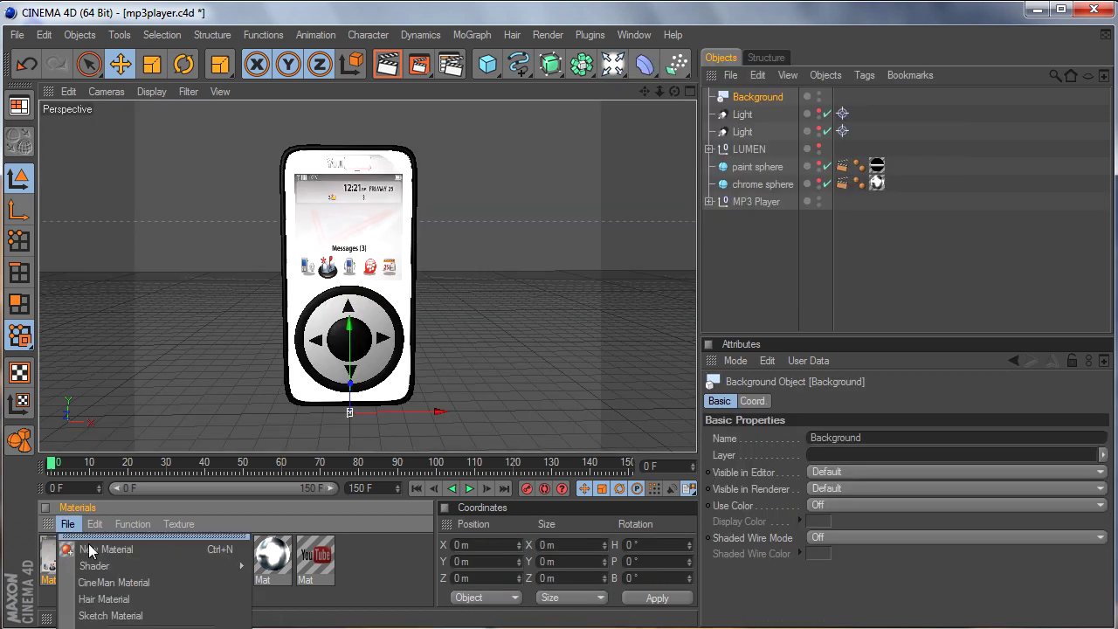
left_click(91, 547)
Make the new material luminance-only, Color and Specular off, with a 2D - Circular gradient.
double_click(69, 557)
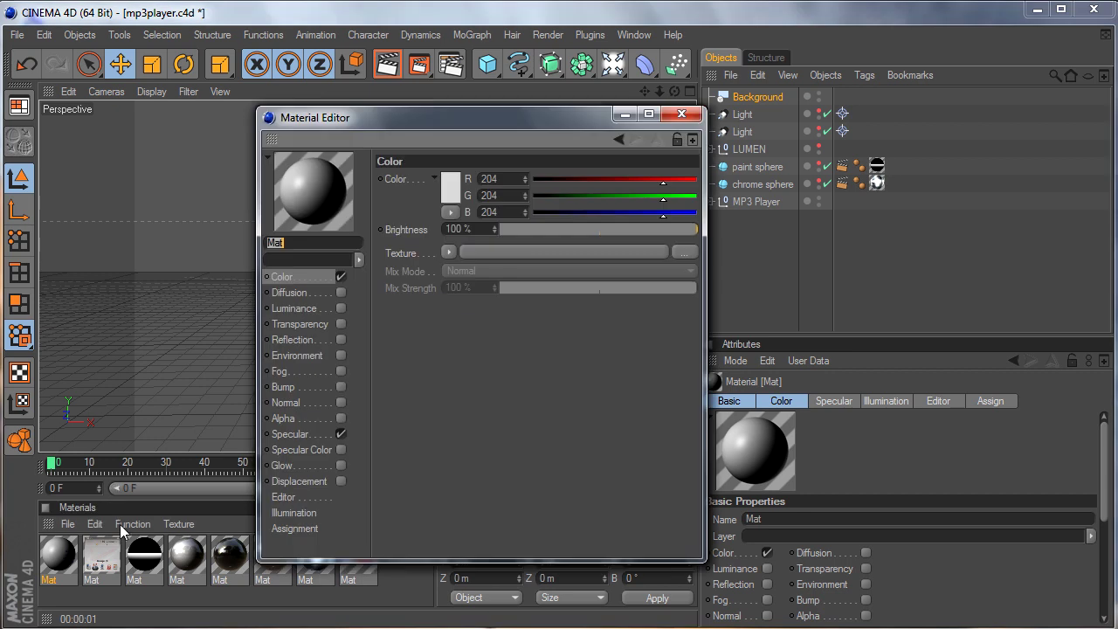
left_click(340, 308)
left_click(341, 277)
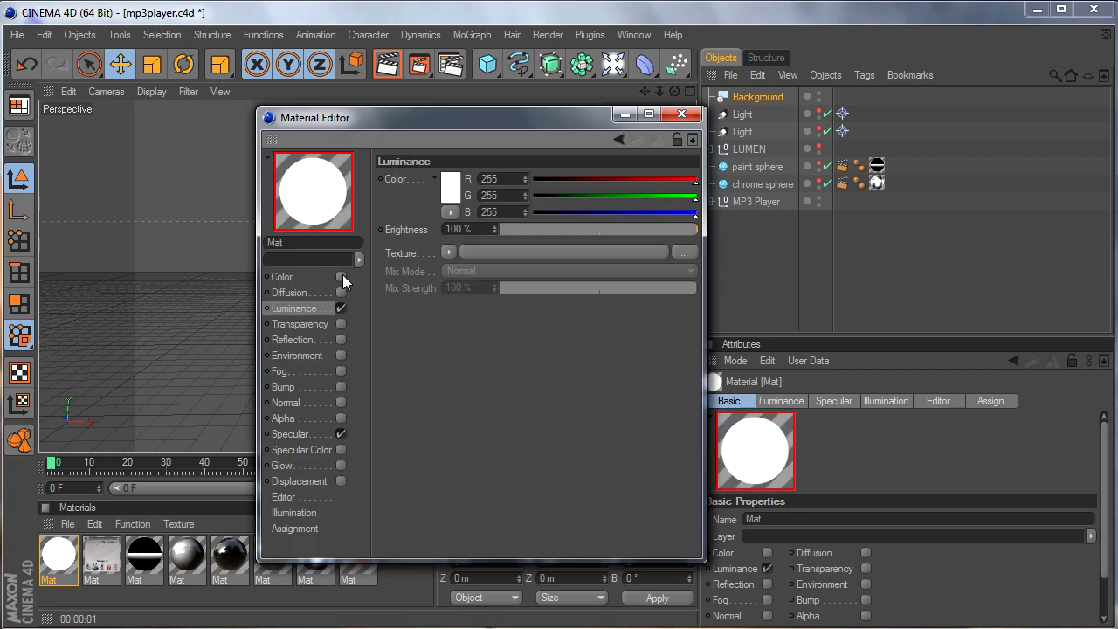
left_click(341, 434)
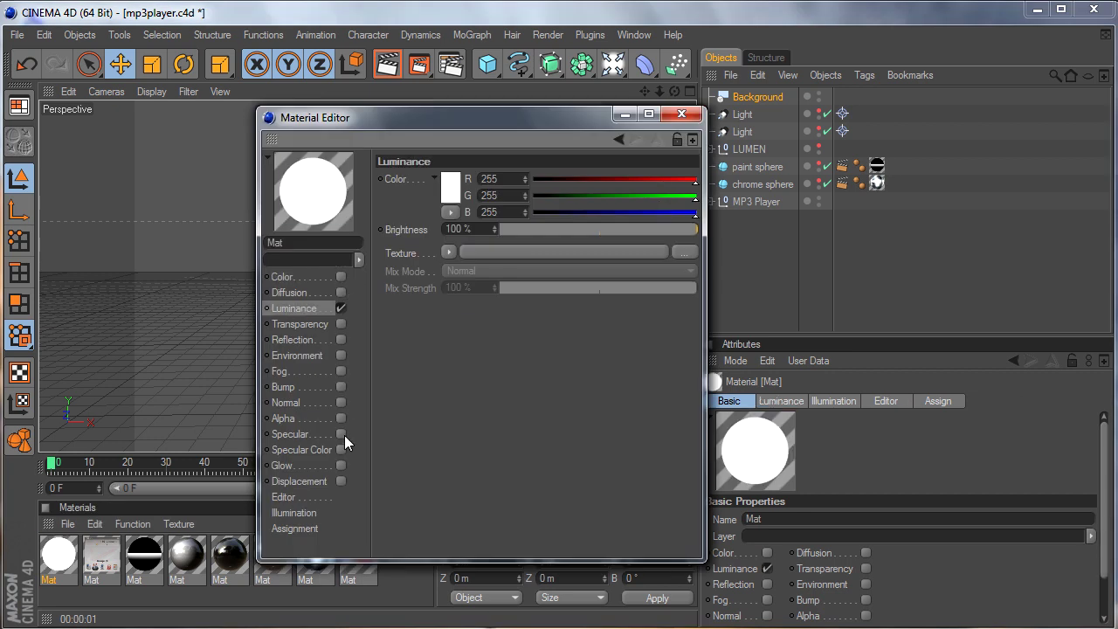
left_click(448, 252)
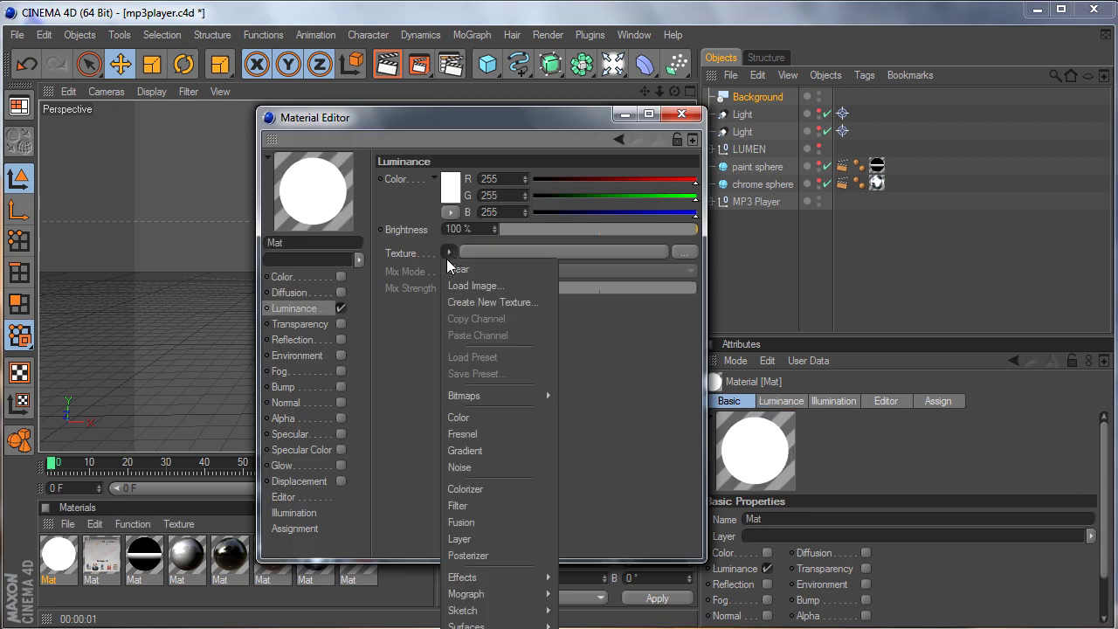
left_click(468, 447)
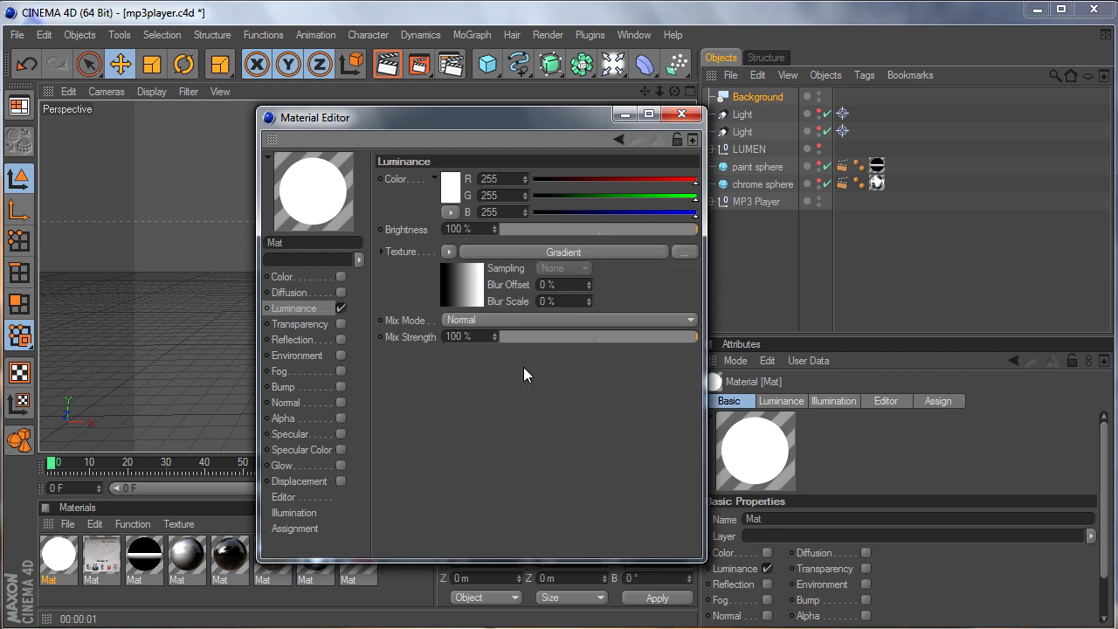
left_click(554, 253)
left_click(463, 302)
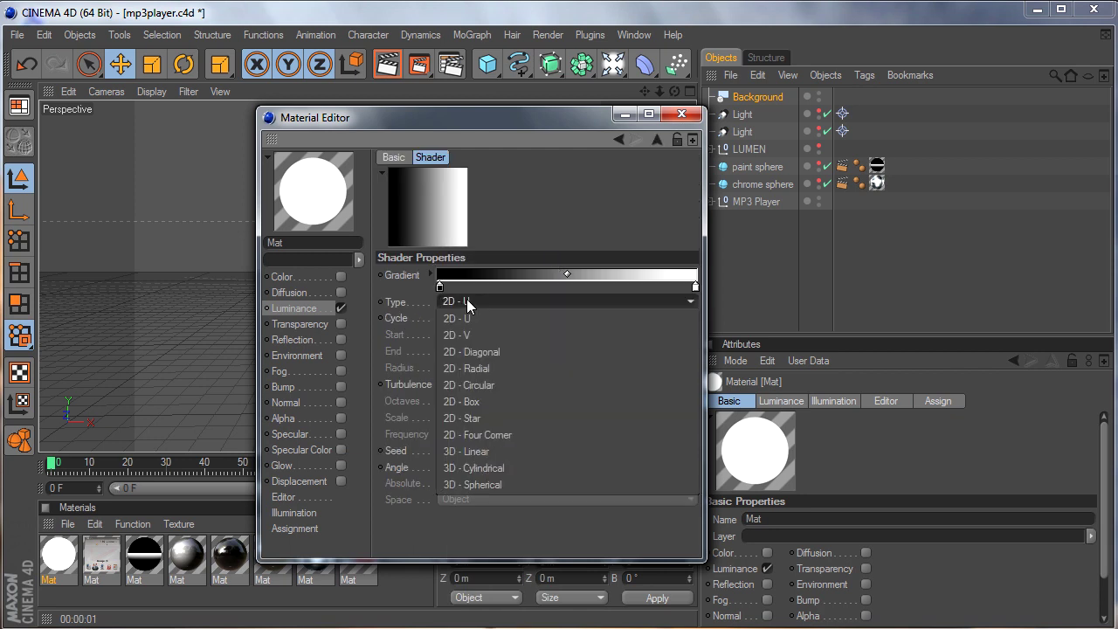
left_click(484, 385)
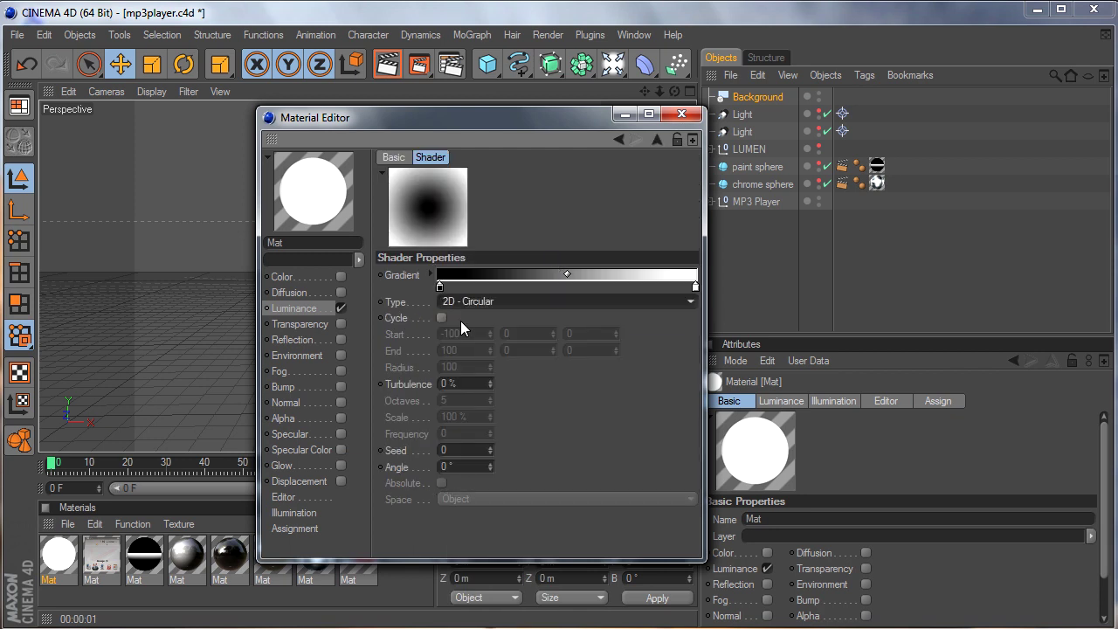
left_click_drag(446, 114, 794, 256)
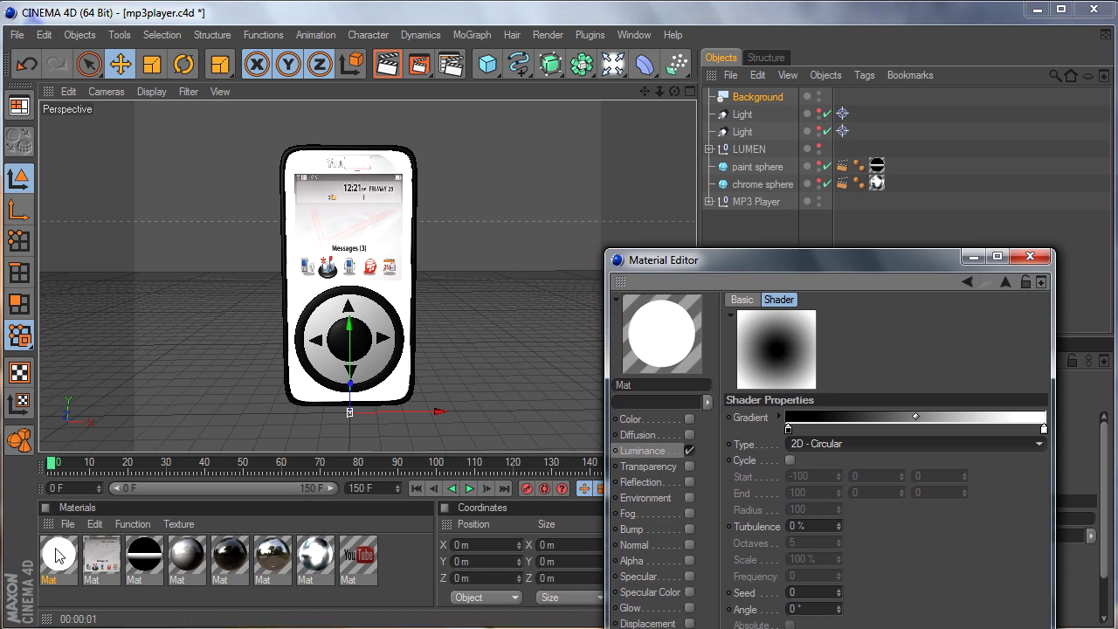
Apply the gradient material to the Background object, render, and edit the left knot's colour.
left_click_drag(57, 555, 765, 103)
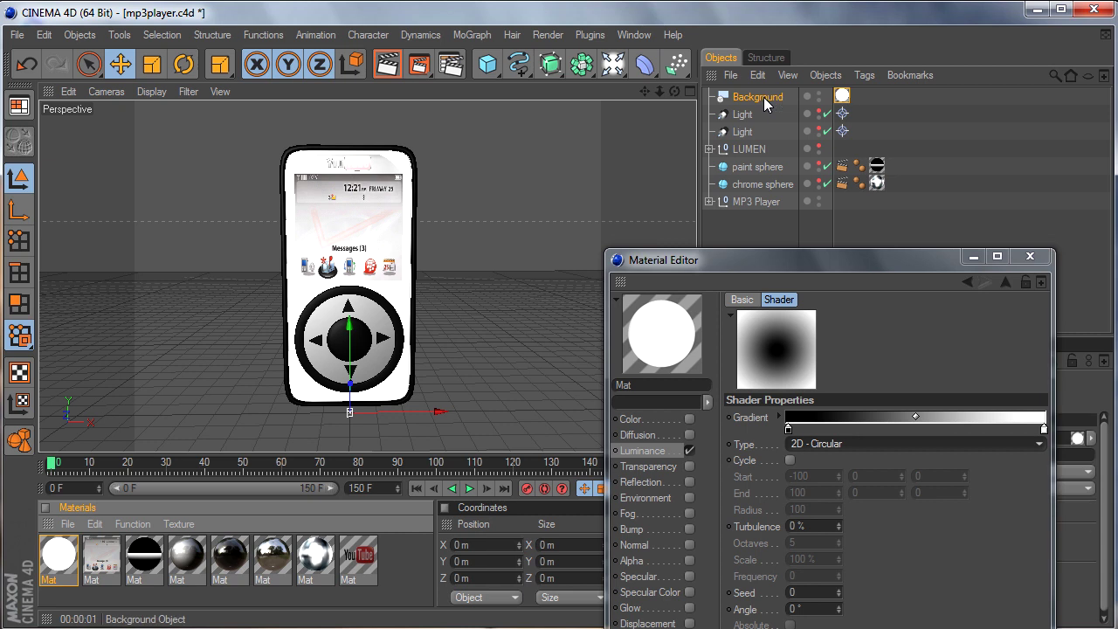
left_click(387, 66)
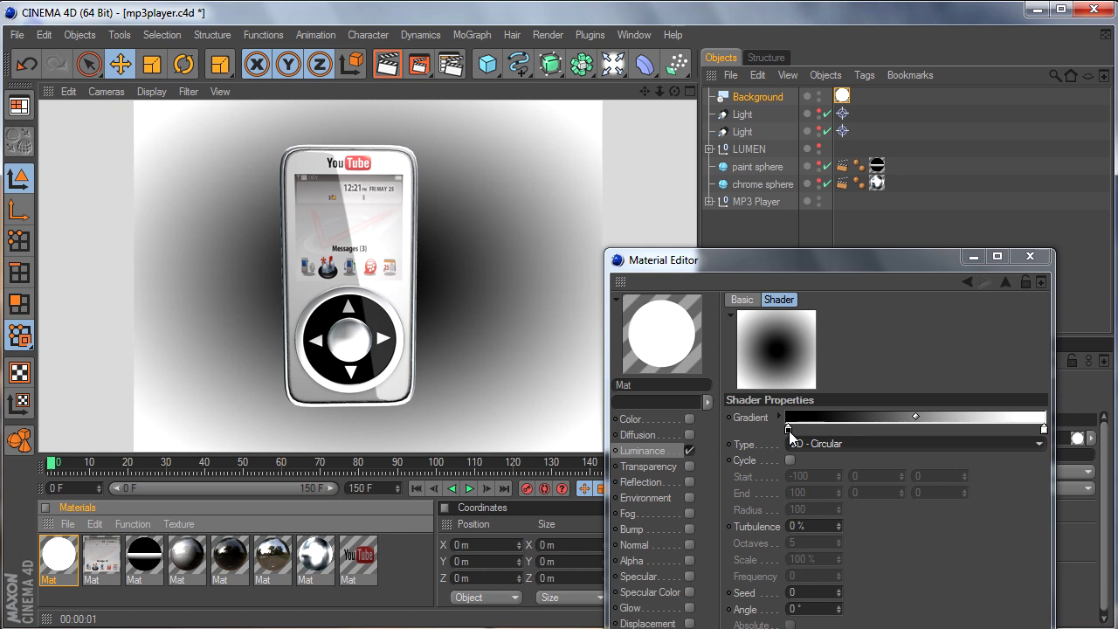
left_click(789, 429)
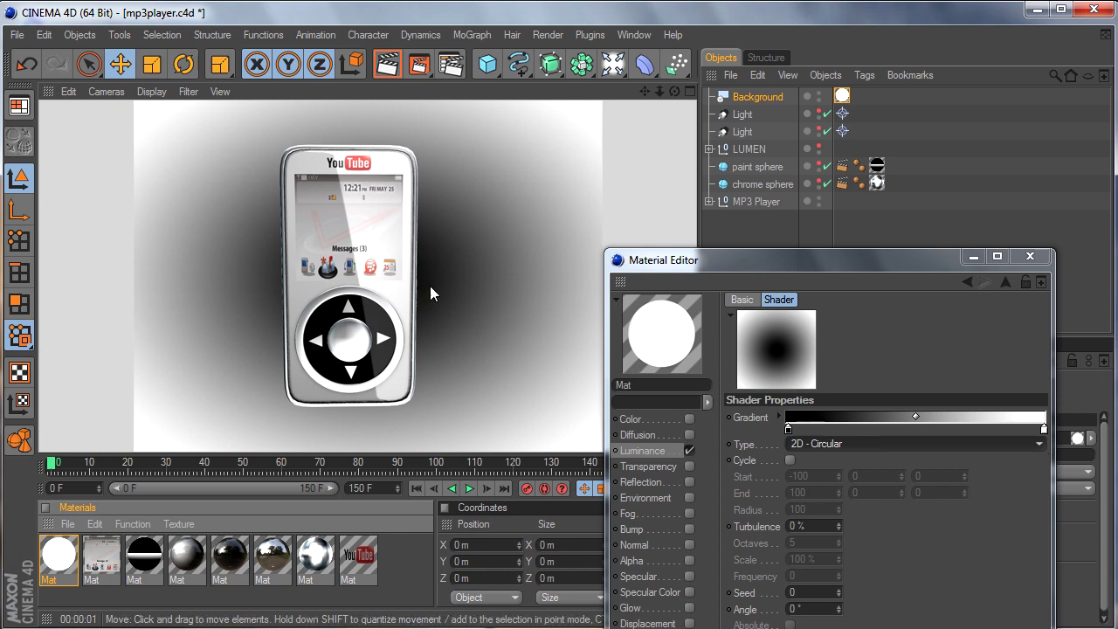
double_click(789, 430)
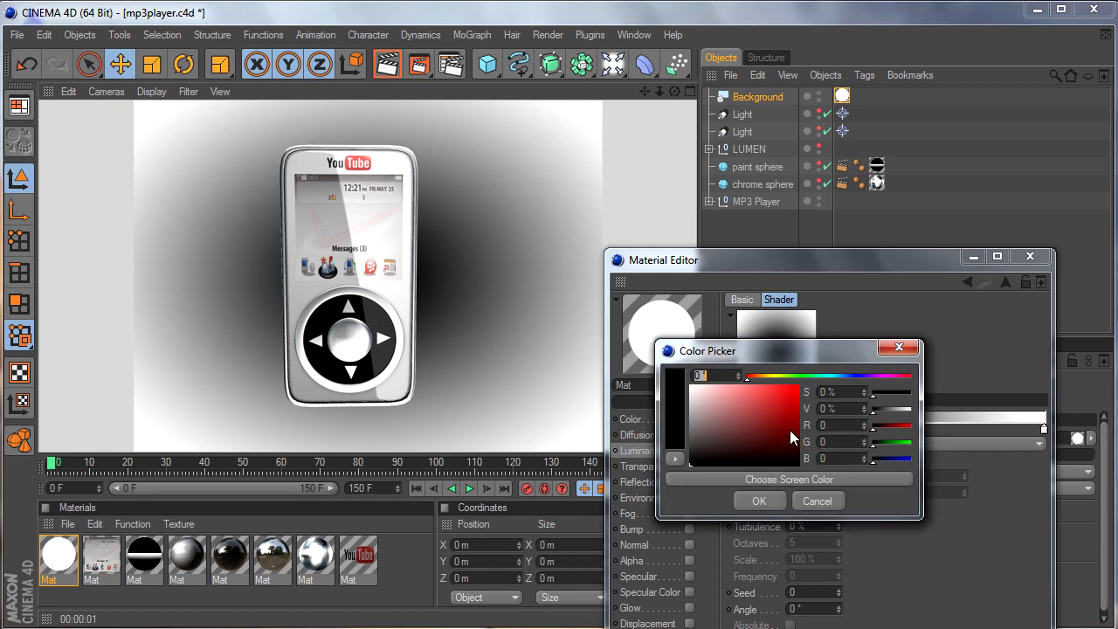
Set the gradient's centre knot to a dark, fully saturated green.
left_click(805, 376)
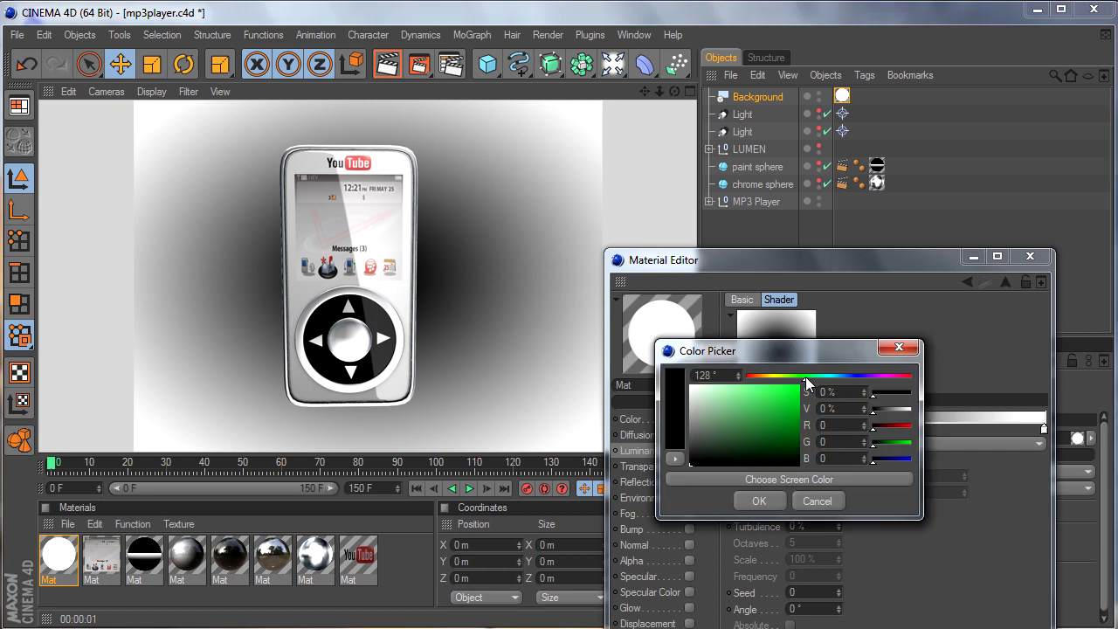
left_click_drag(794, 417, 805, 425)
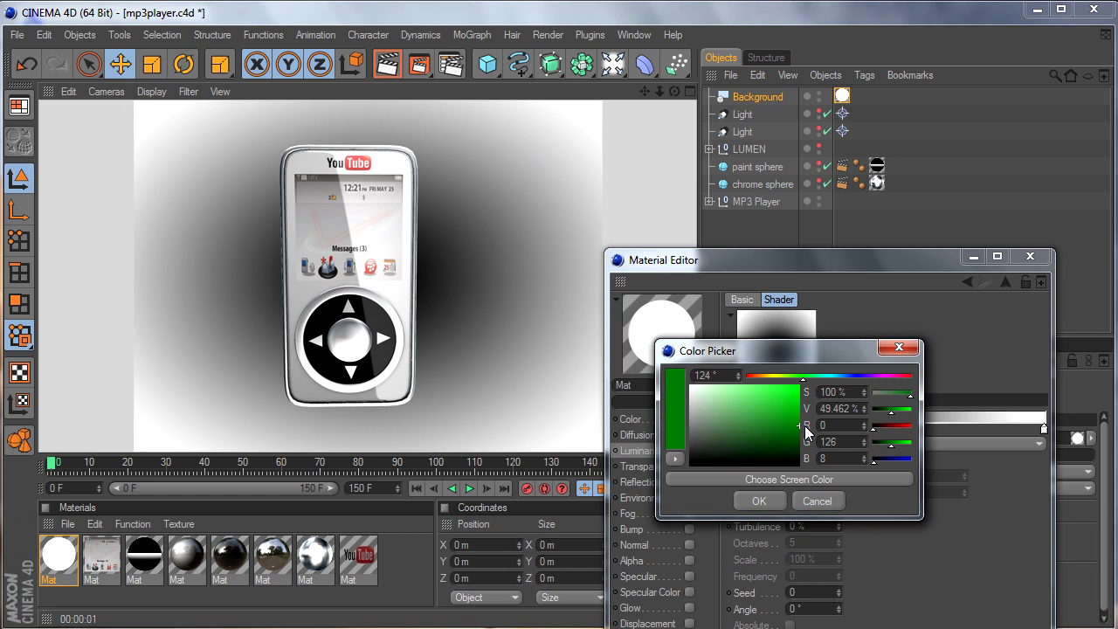
left_click(758, 501)
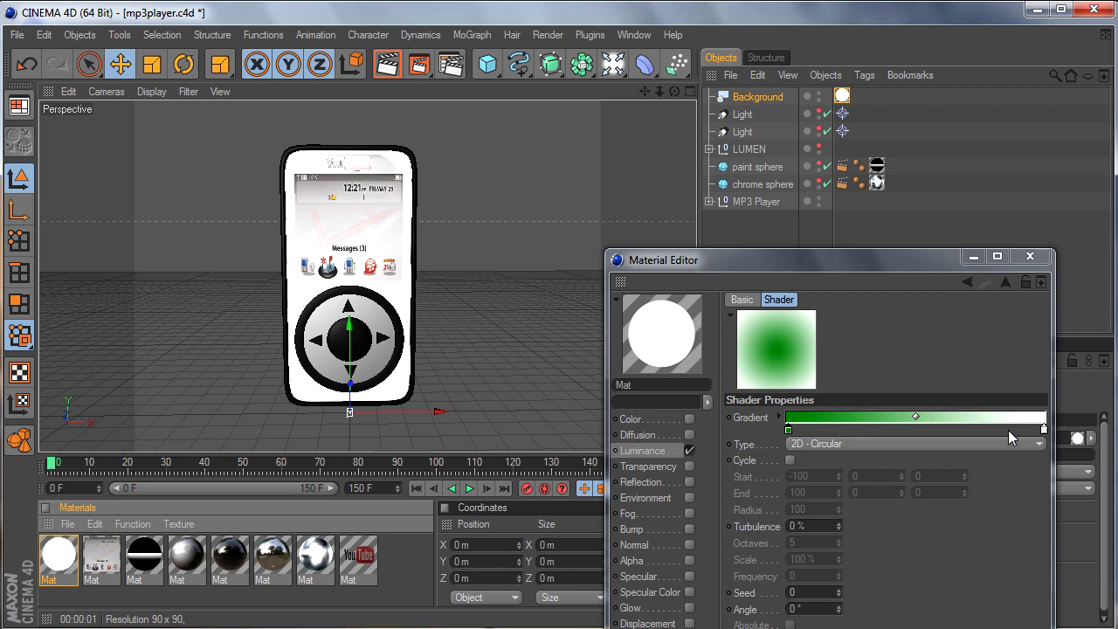
Make the gradient's right knot black and render a preview.
double_click(1044, 429)
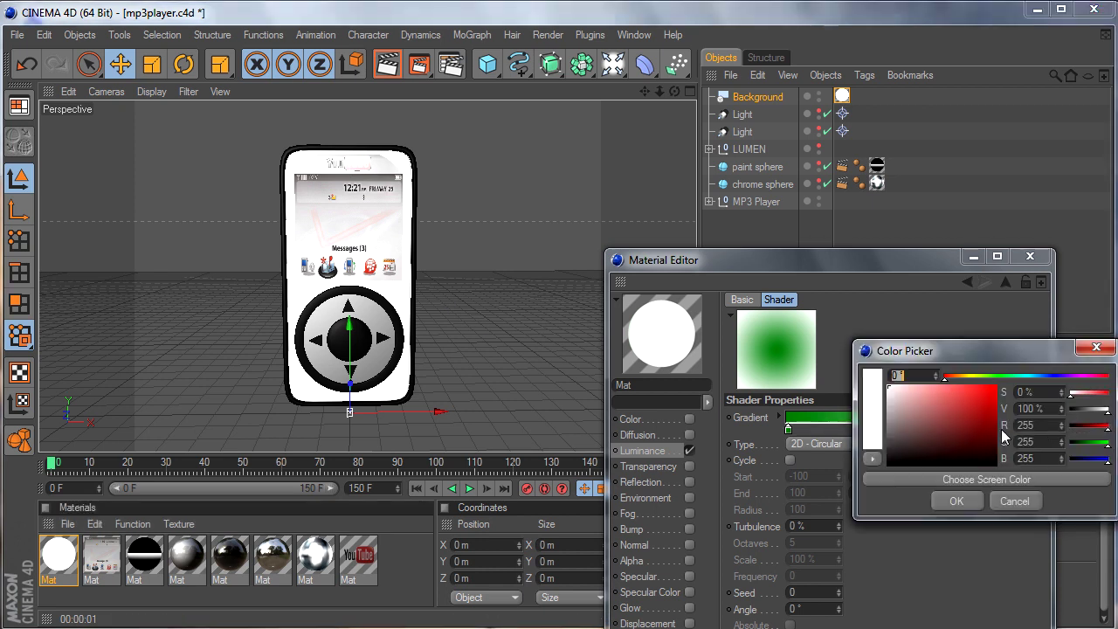
left_click_drag(943, 419, 867, 482)
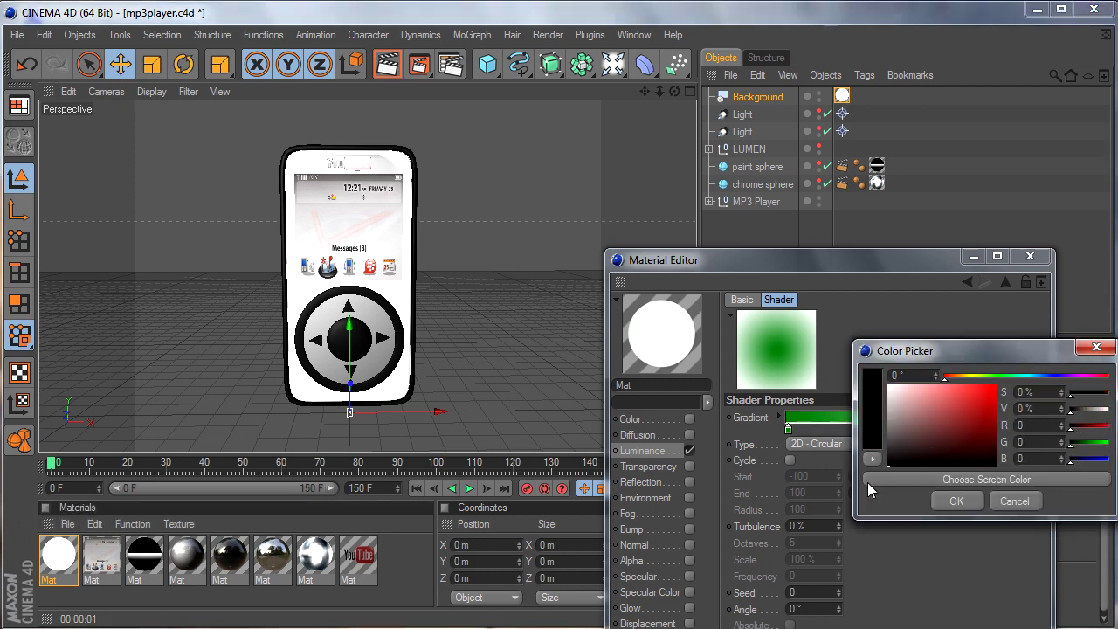
left_click(957, 502)
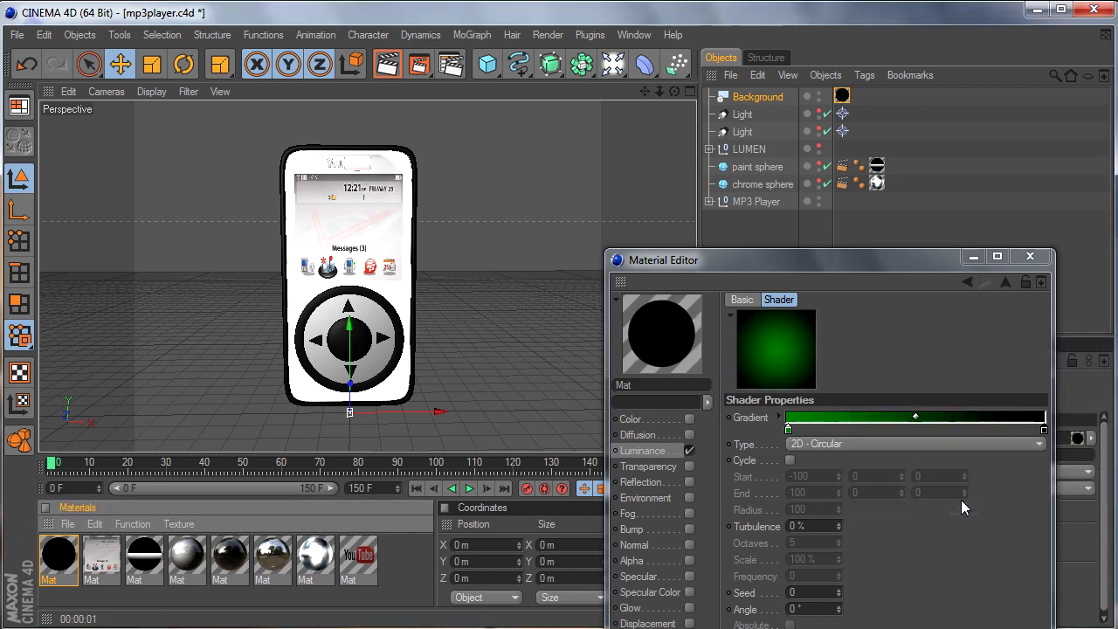
left_click(389, 67)
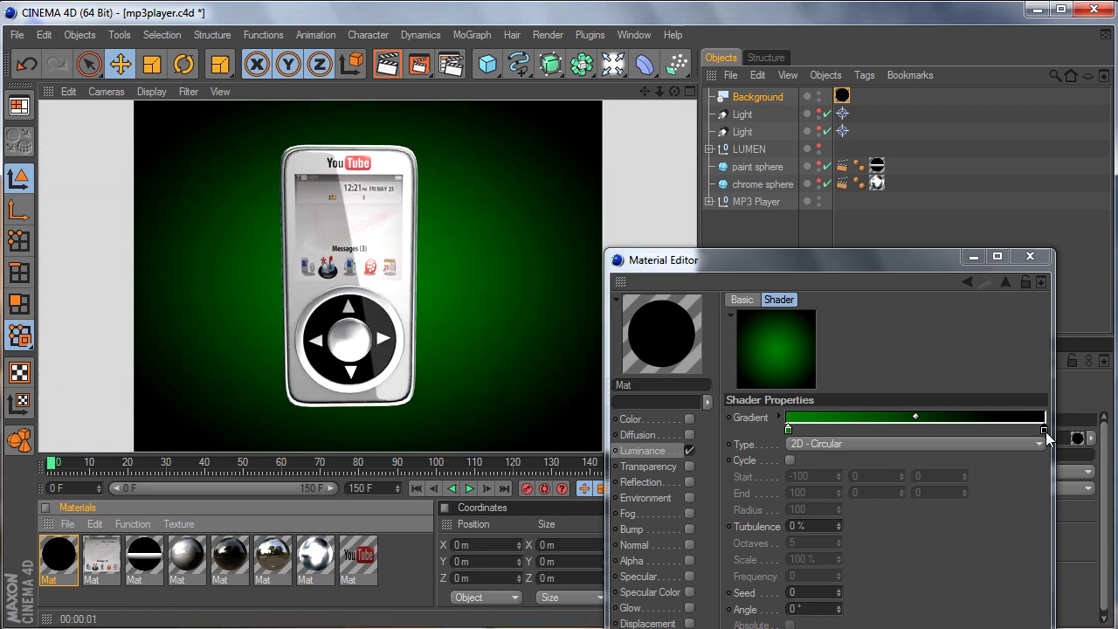
Pull the black knot slightly inward, close the Material Editor, and re-render the view.
left_click_drag(1045, 429, 1019, 430)
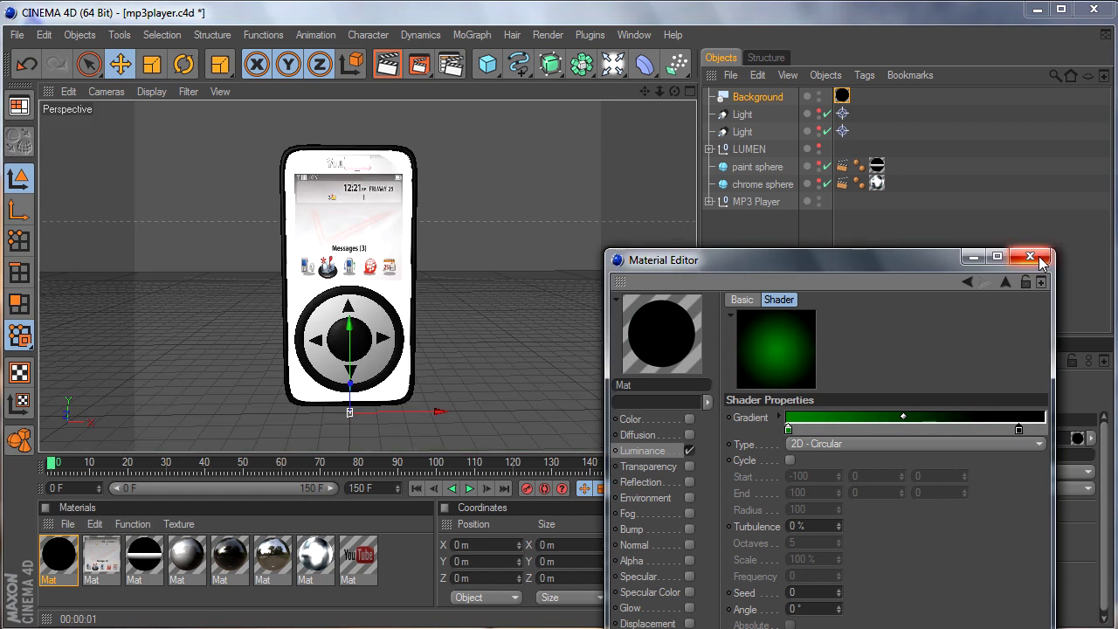
left_click(1029, 256)
left_click(389, 70)
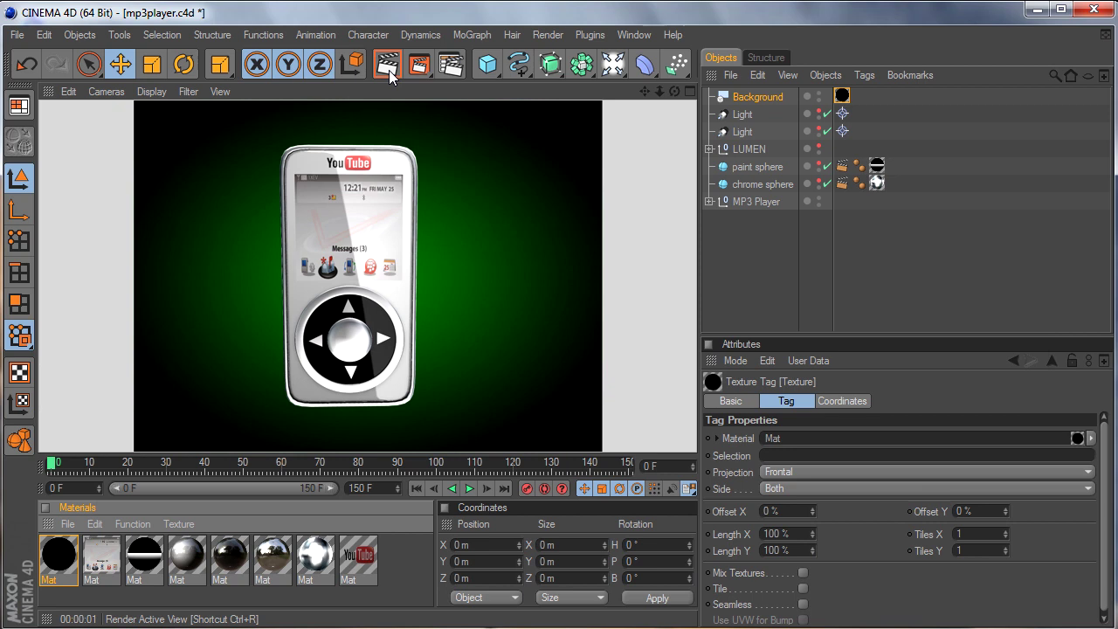
left_click(455, 65)
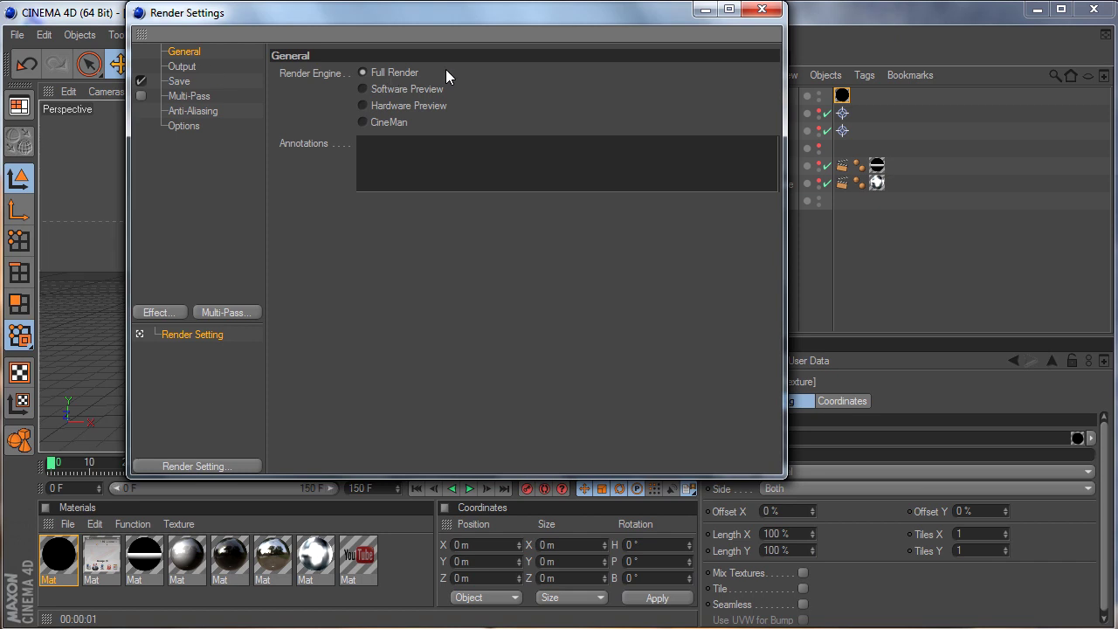
Set Output to the Screen 1920 x 1200 preset with Frame Range on Current Frame.
left_click(182, 66)
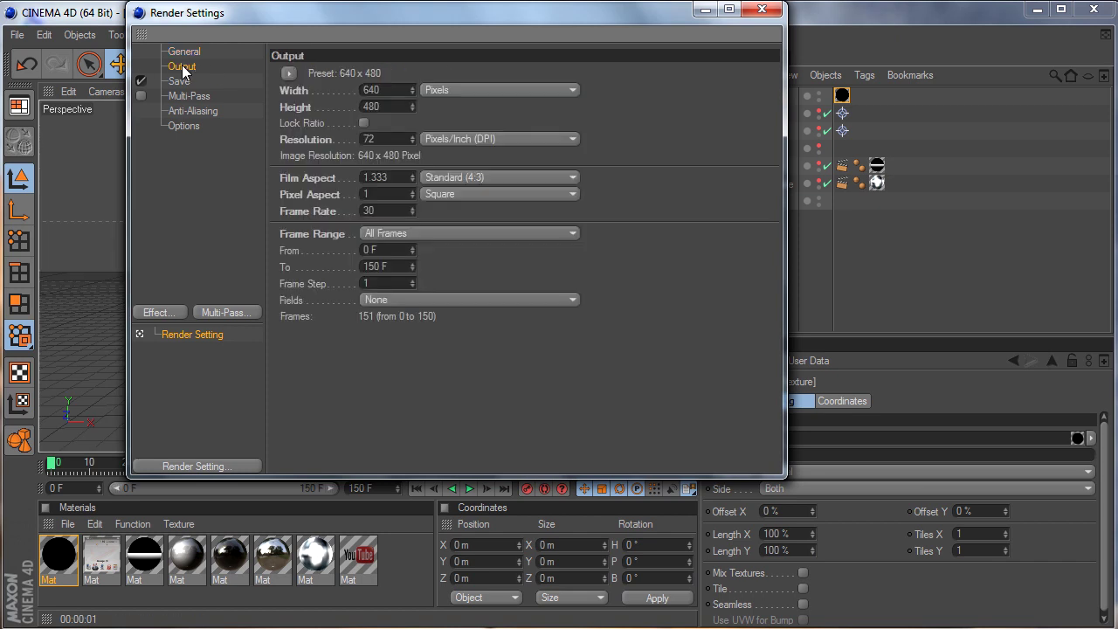
left_click(289, 74)
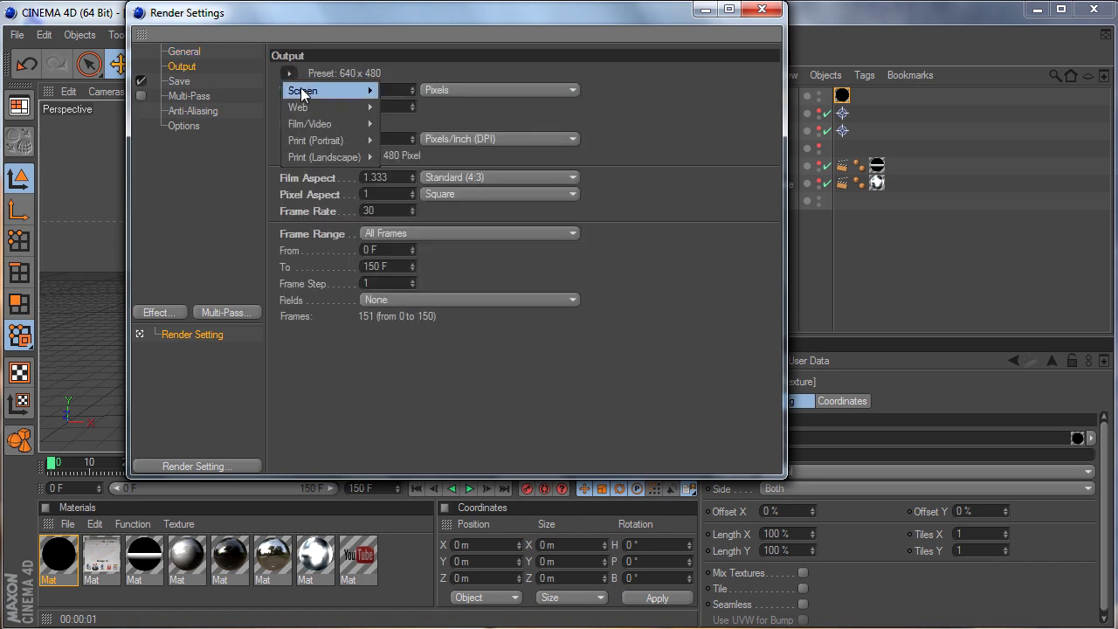
mouse_move(308, 92)
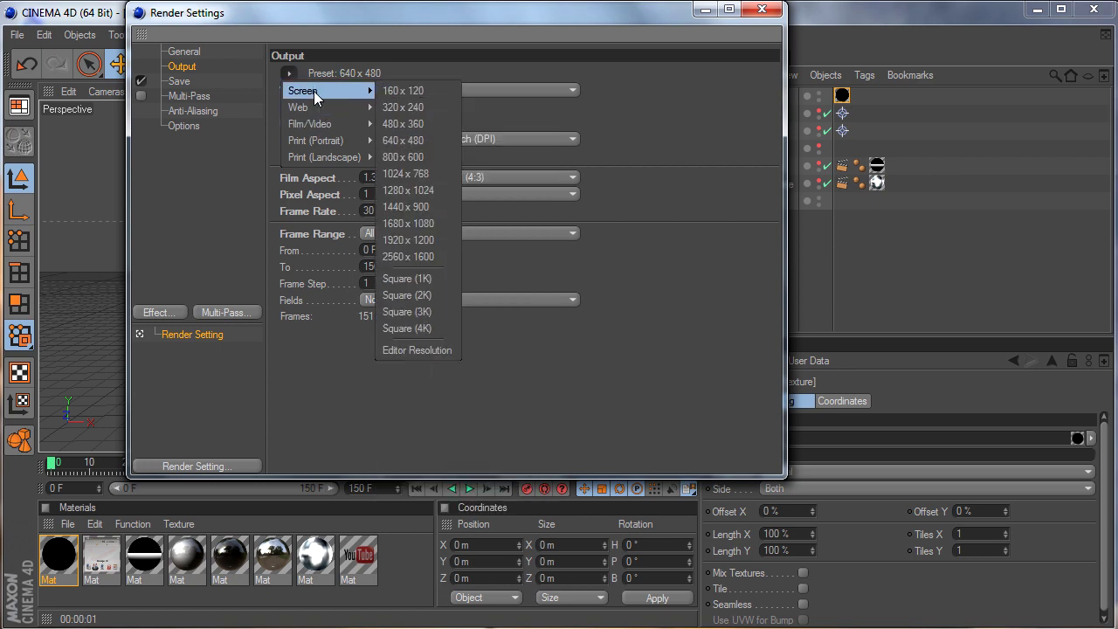
left_click(441, 256)
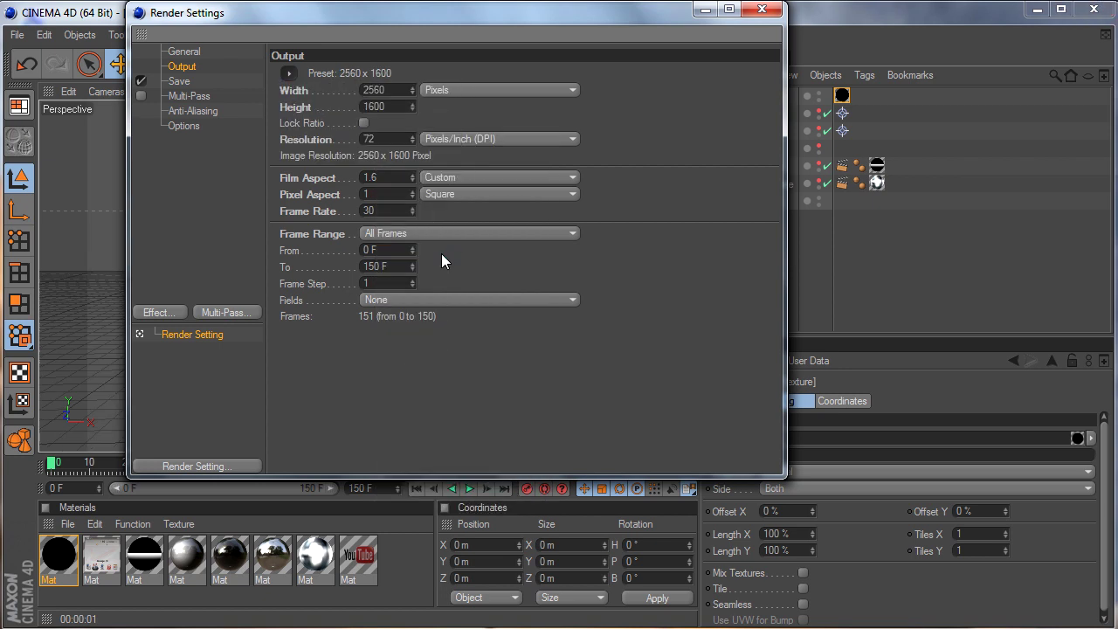
left_click(289, 75)
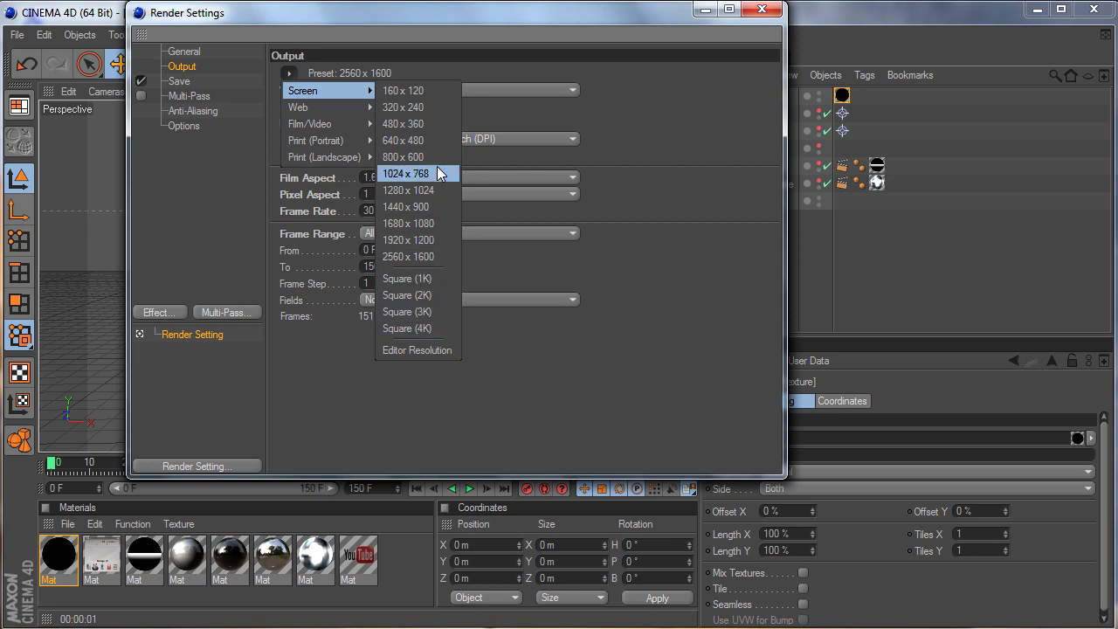
left_click(427, 245)
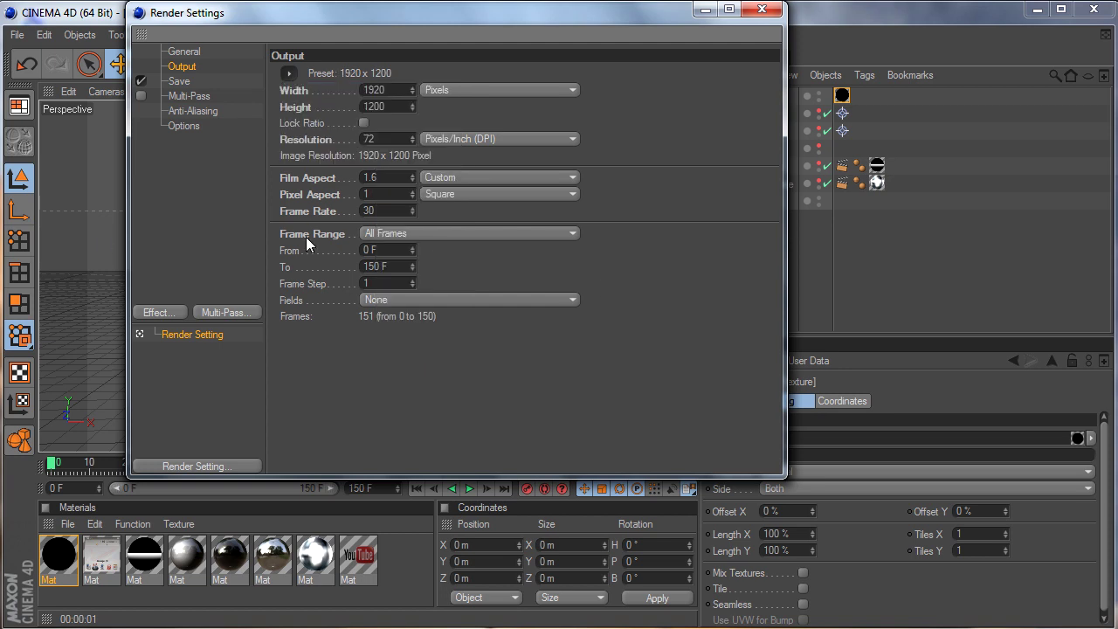
left_click(404, 232)
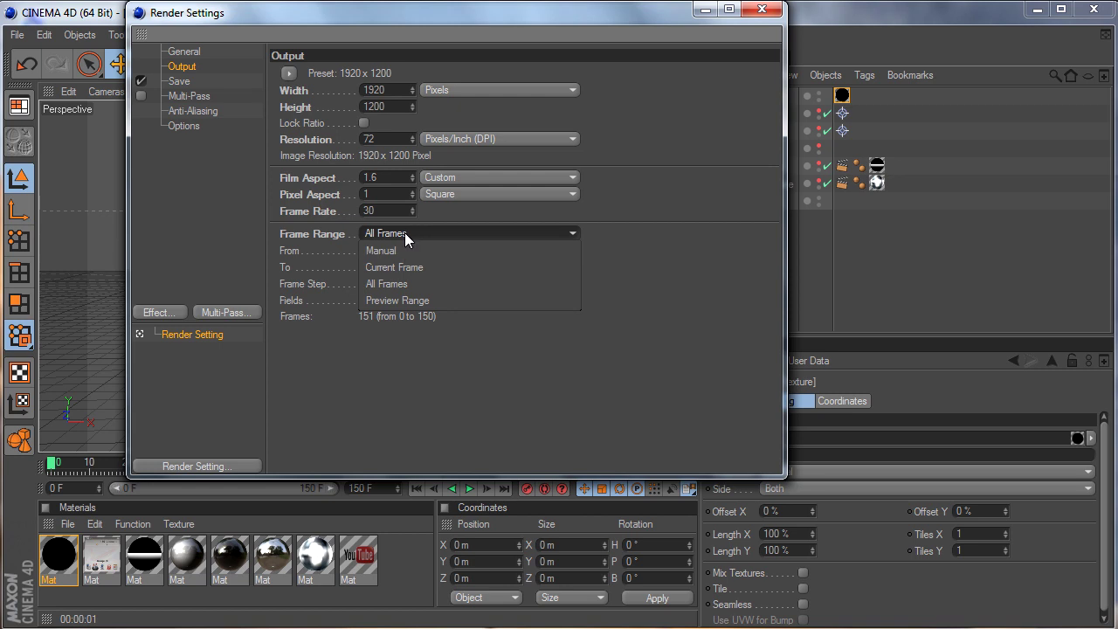
left_click(403, 267)
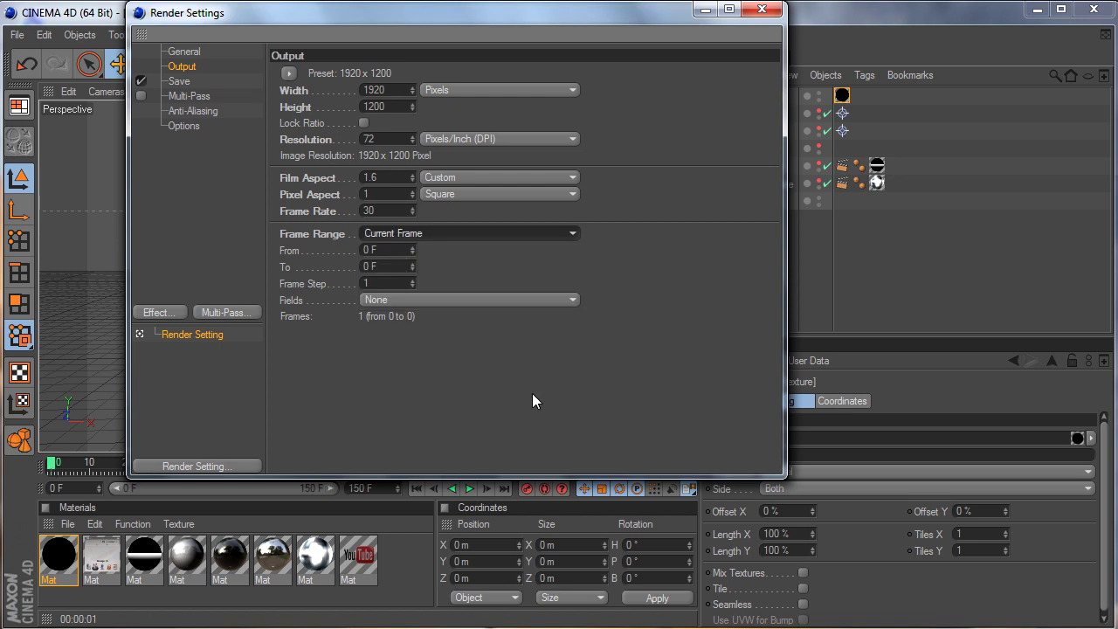
Untick Save on the Save page and show the Anti-Aliasing settings.
left_click(177, 81)
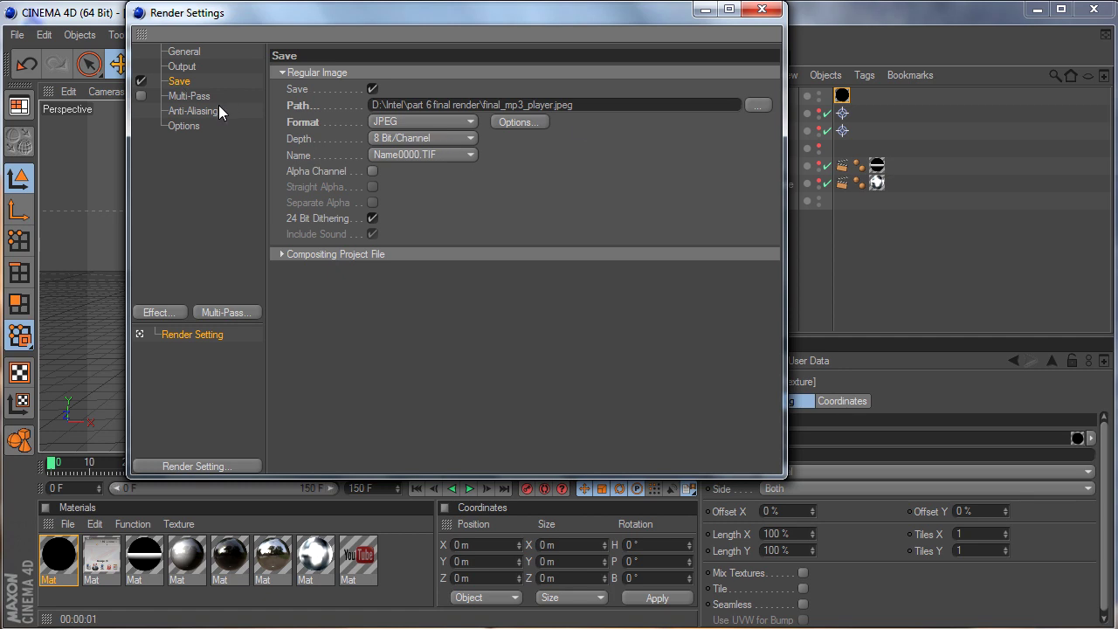
left_click(373, 89)
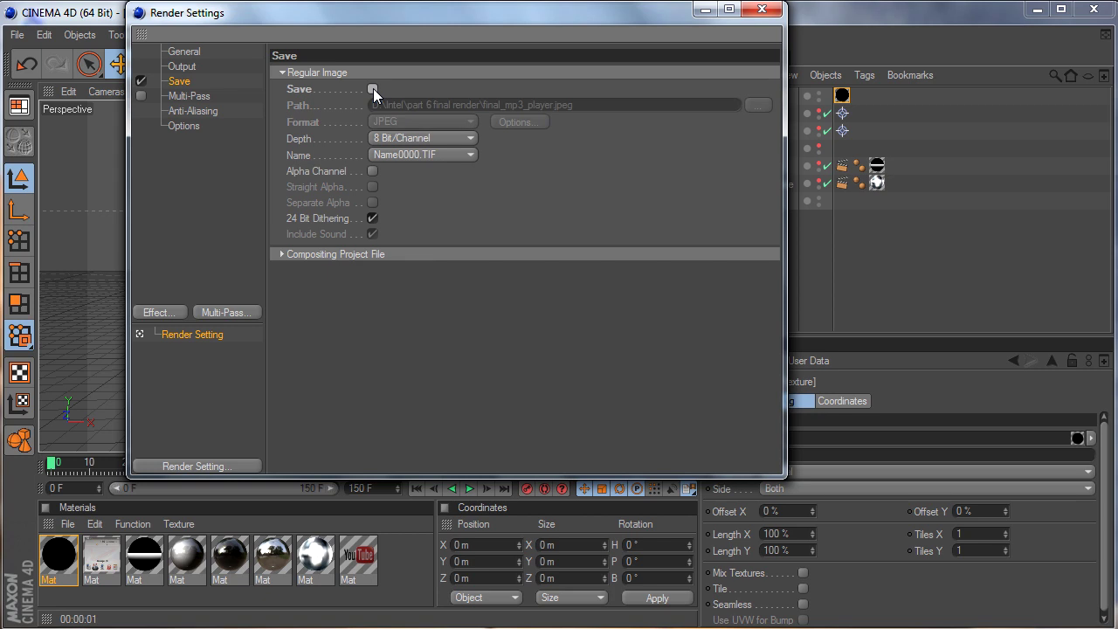
left_click(199, 101)
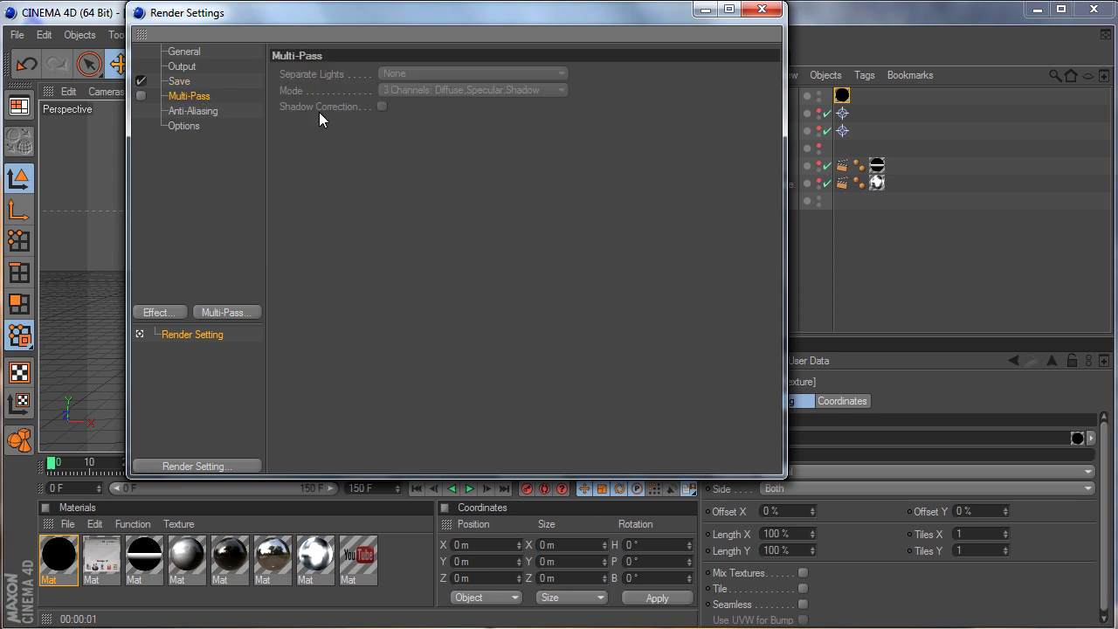
left_click(199, 111)
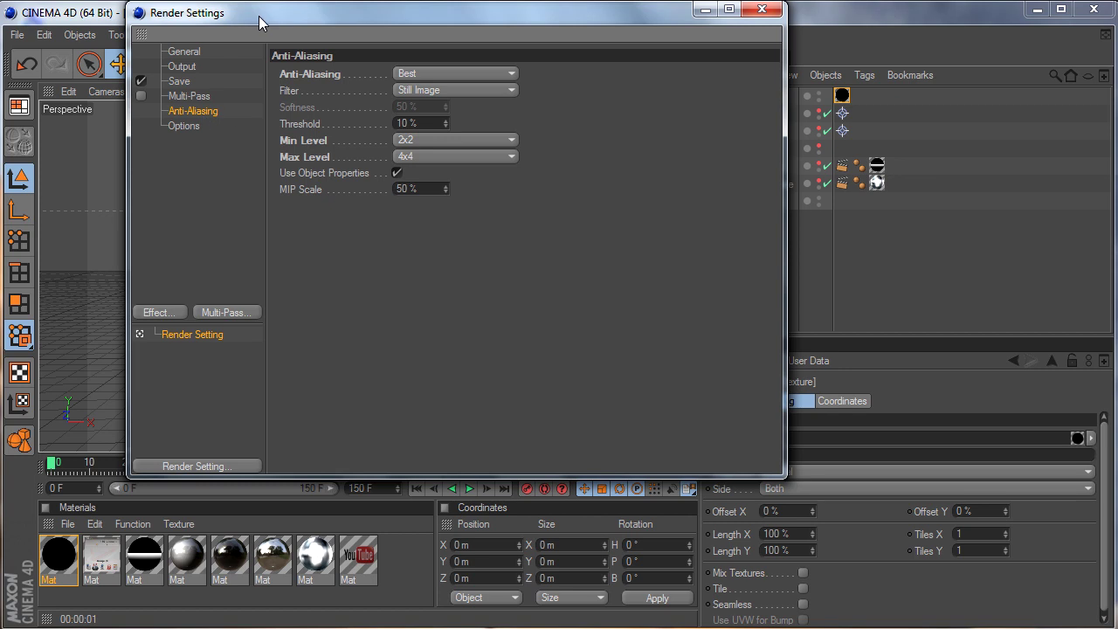
Set Anti-Aliasing to None and render an unsmoothed preview of the phone.
left_click_drag(259, 16, 630, 162)
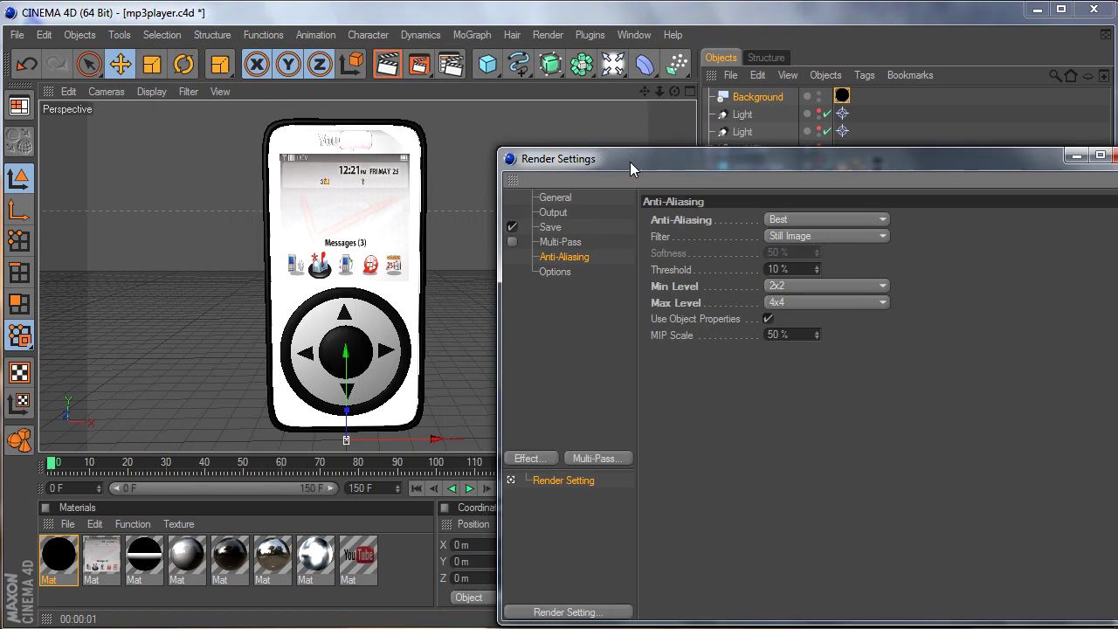
left_click(870, 222)
left_click(869, 234)
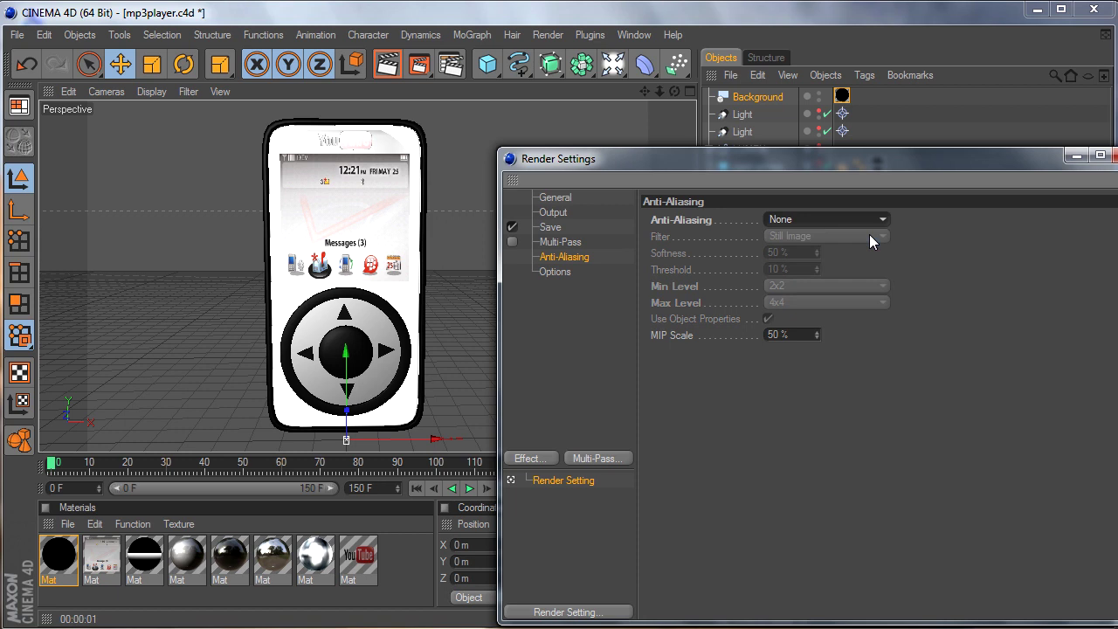
left_click(386, 69)
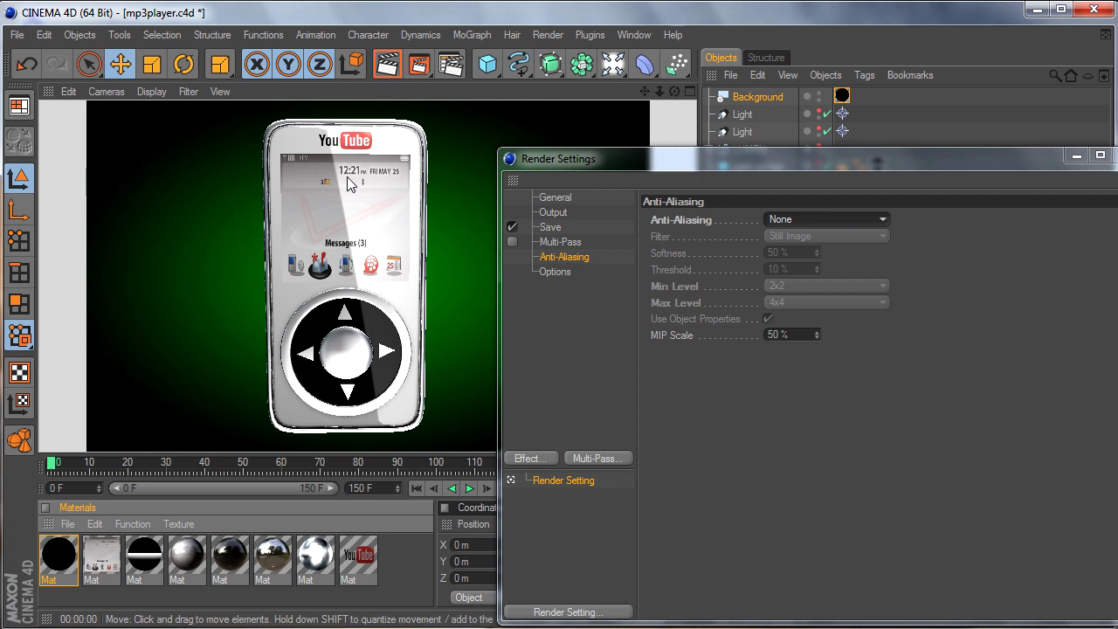
left_click(864, 219)
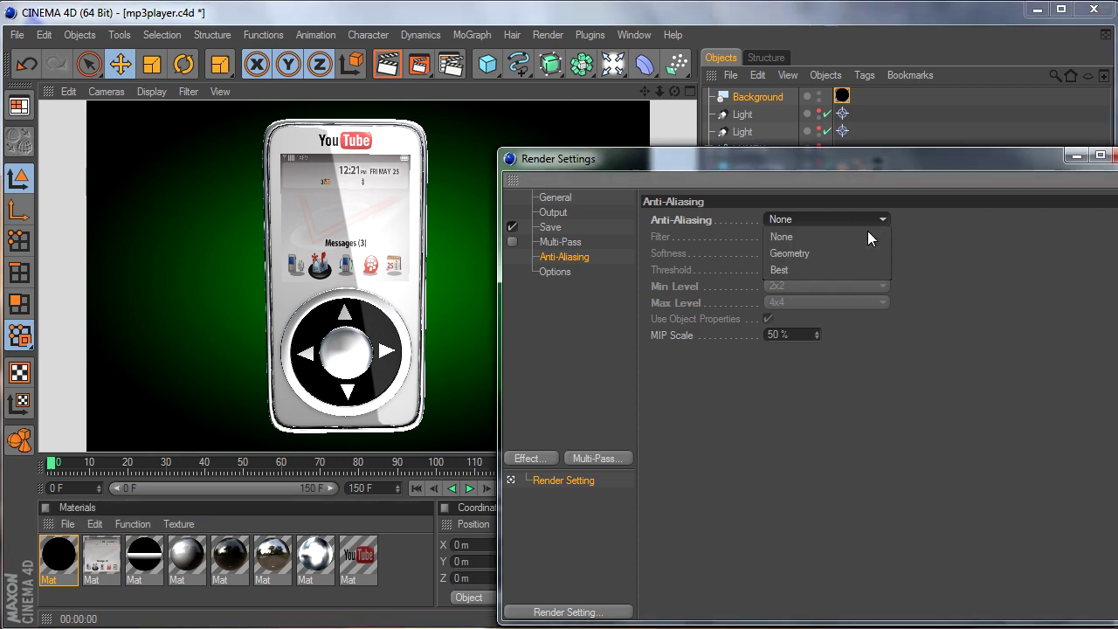
Restore Best anti-aliasing with Min Level 2x2, re-render, and show the Options page.
left_click(864, 269)
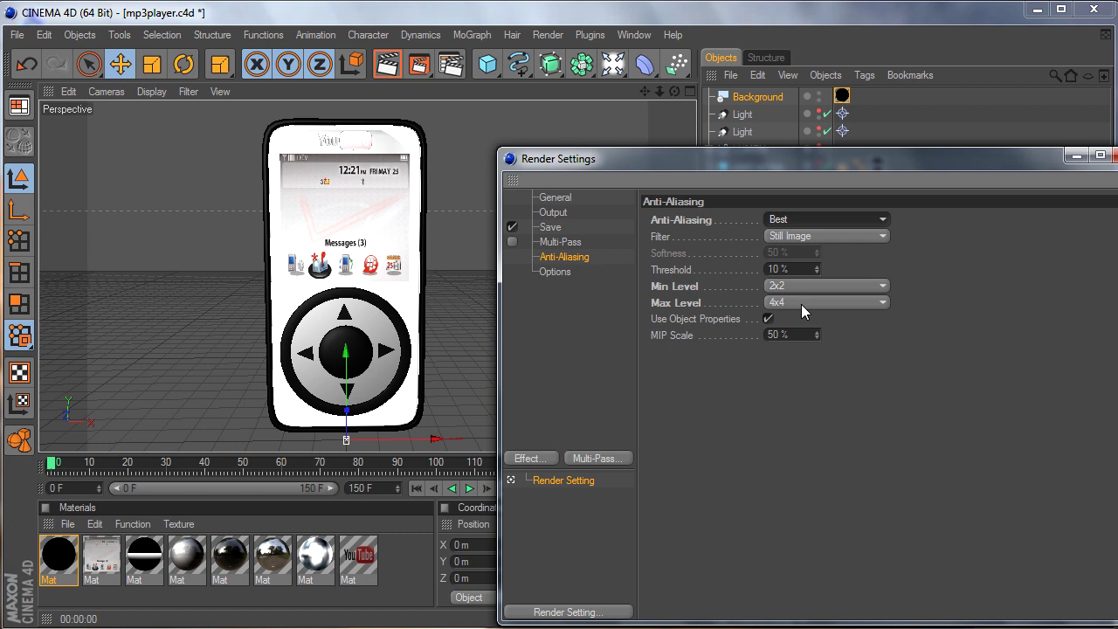
left_click(833, 286)
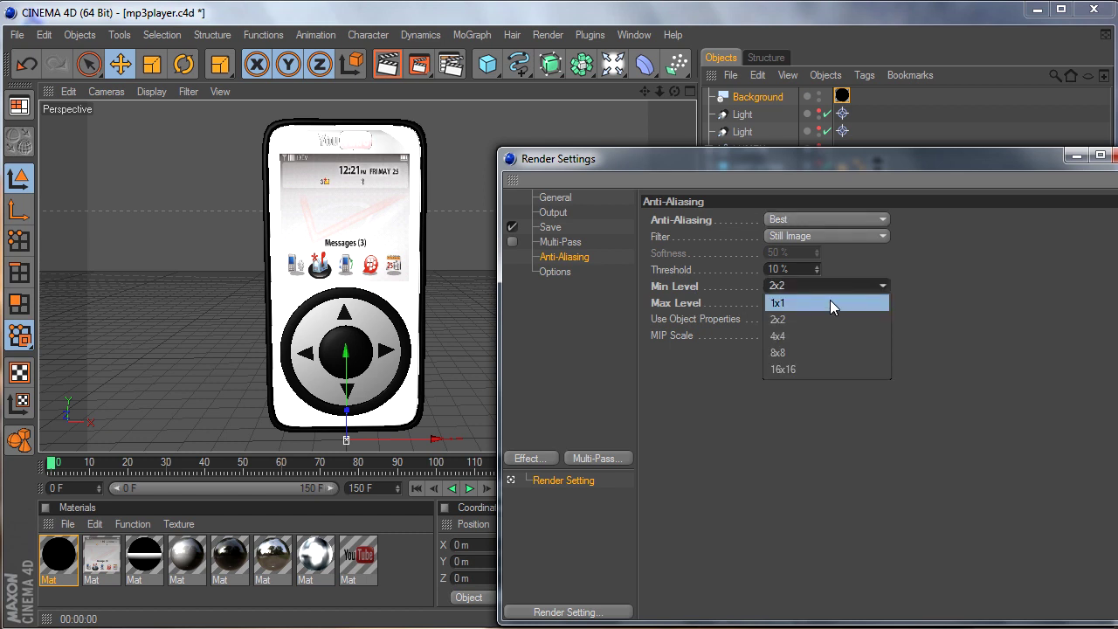
left_click(819, 422)
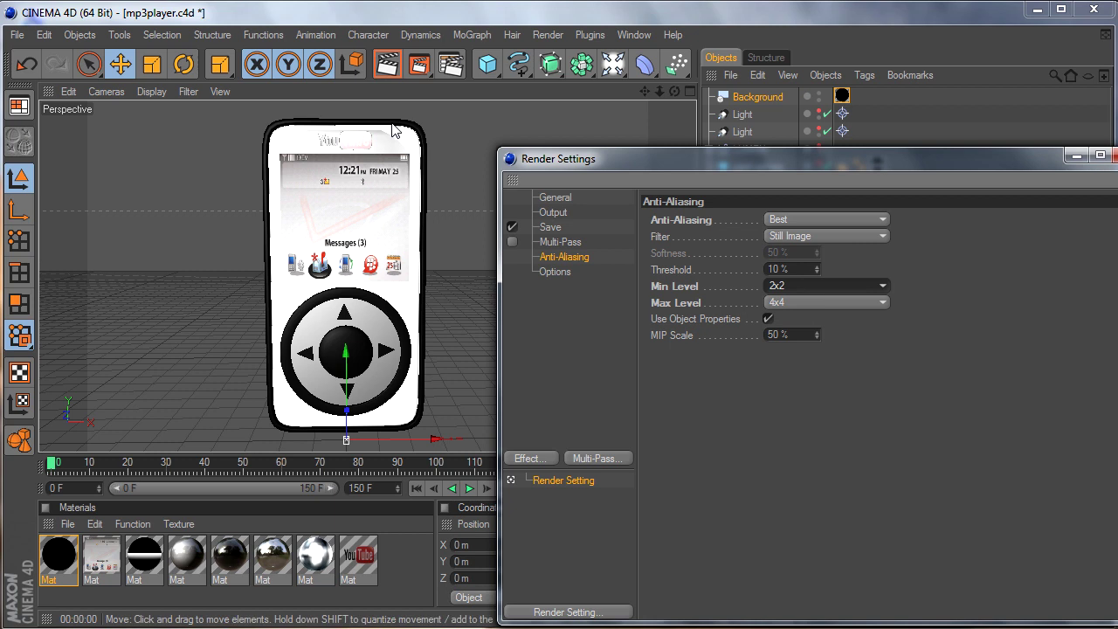
left_click(389, 66)
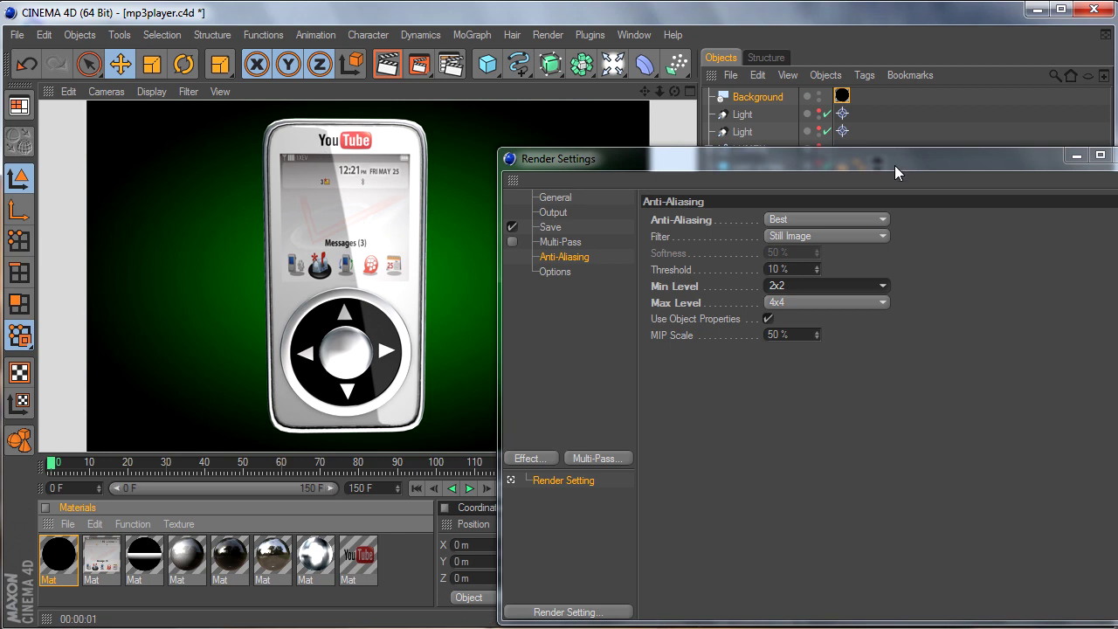
left_click_drag(894, 165, 741, 159)
left_click(413, 275)
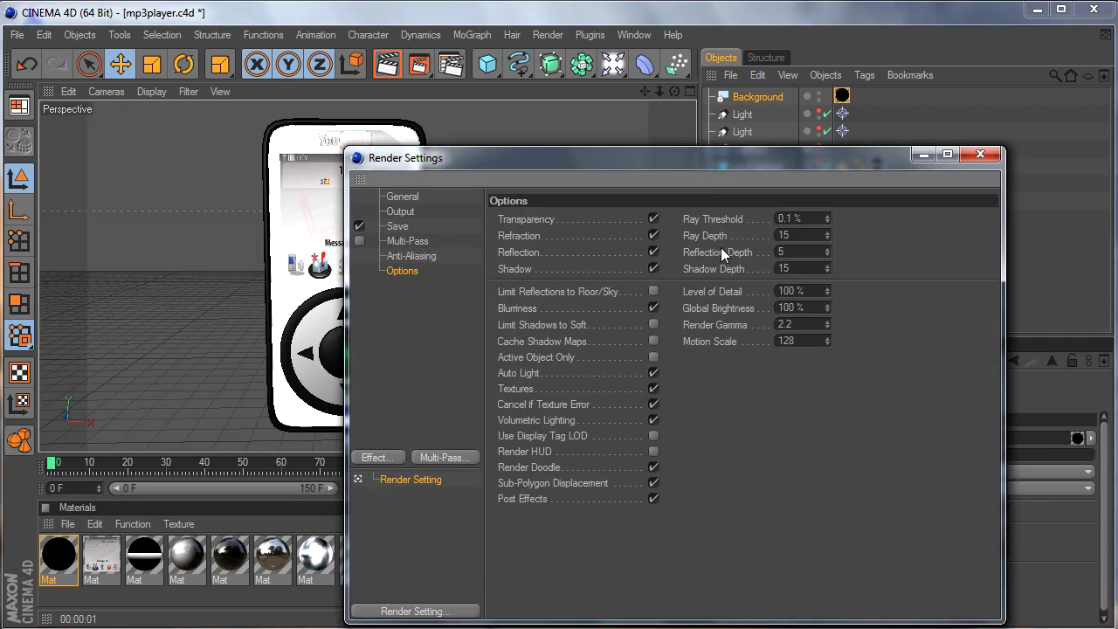
Change Ray Depth and Shadow Depth from 15 to 8 in the Options page.
double_click(782, 236)
type("8")
key("Tab")
type("8")
key("Return")
Close Render Settings and add a Camera object from the light/camera palette.
left_click(981, 154)
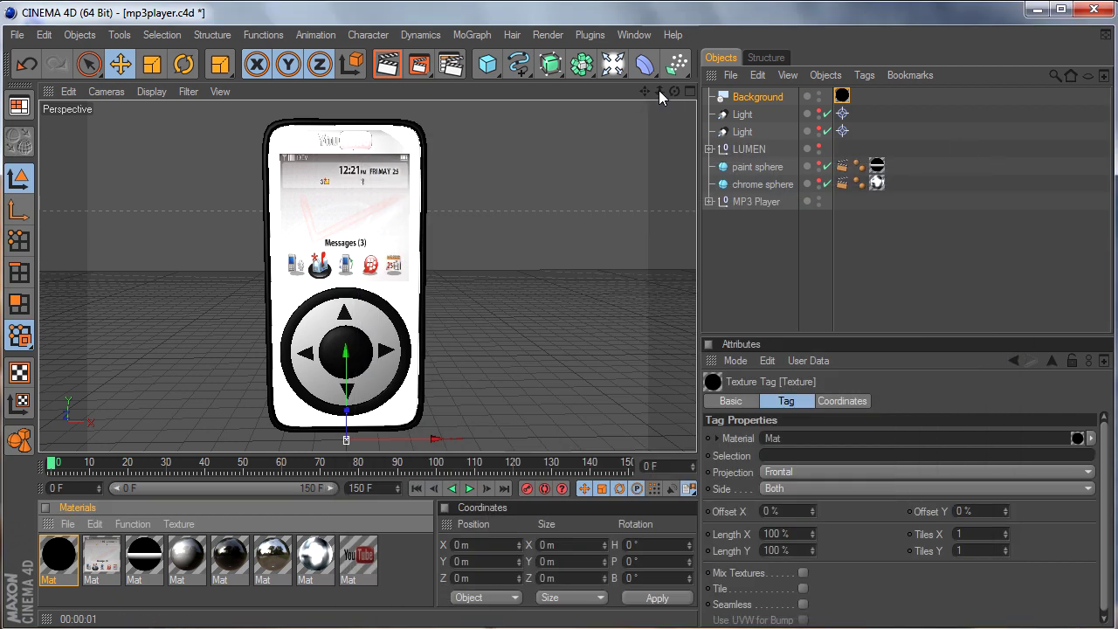
left_click_drag(659, 90, 650, 94)
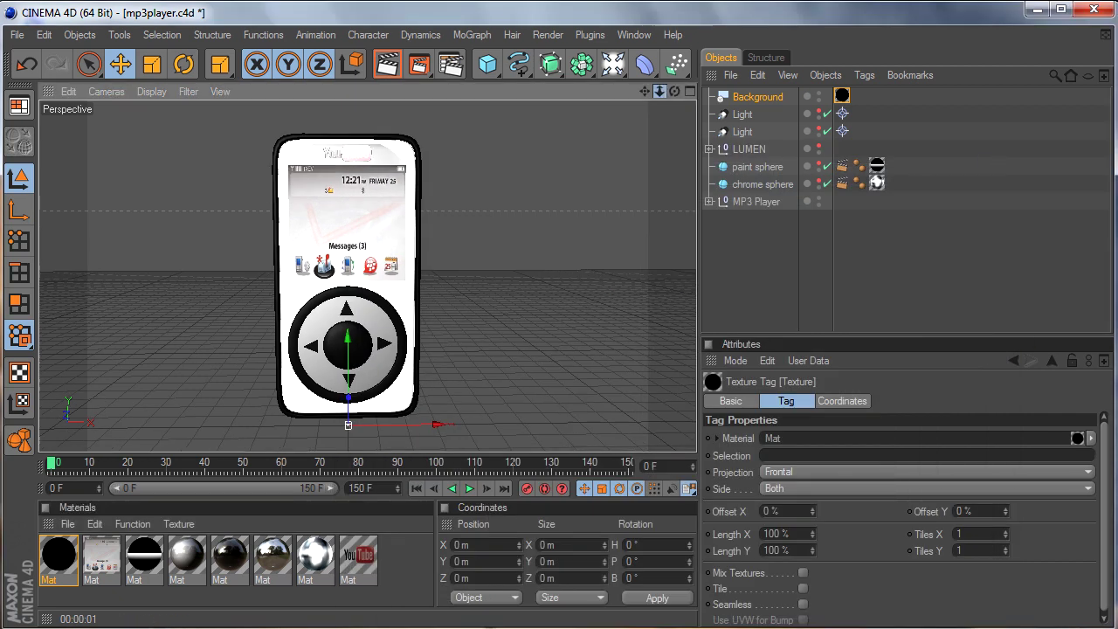
left_click(613, 65)
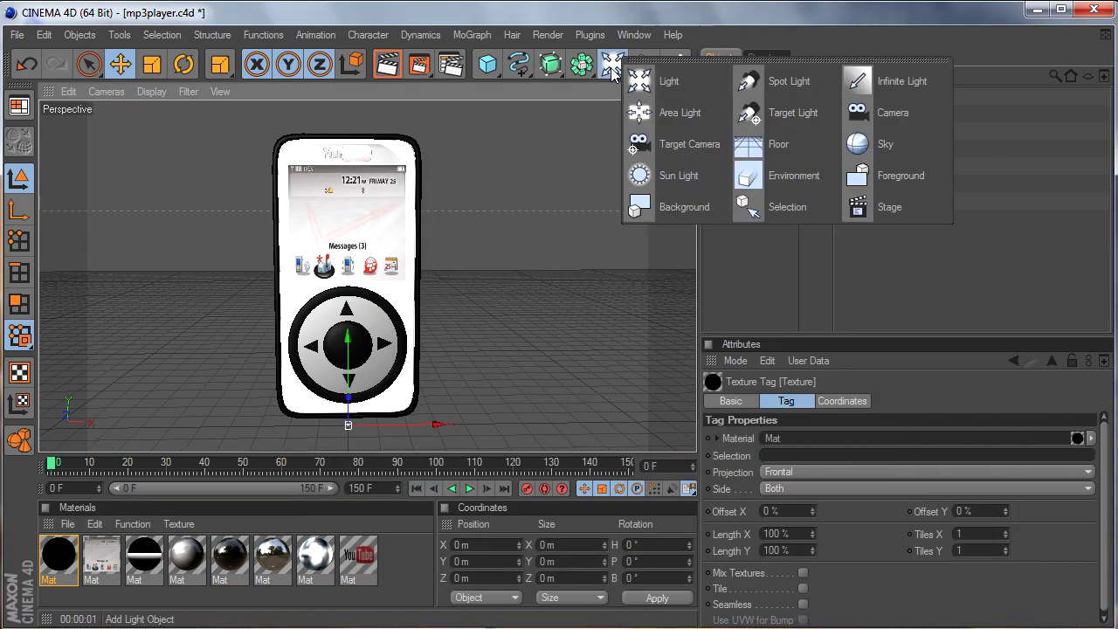
left_click(894, 119)
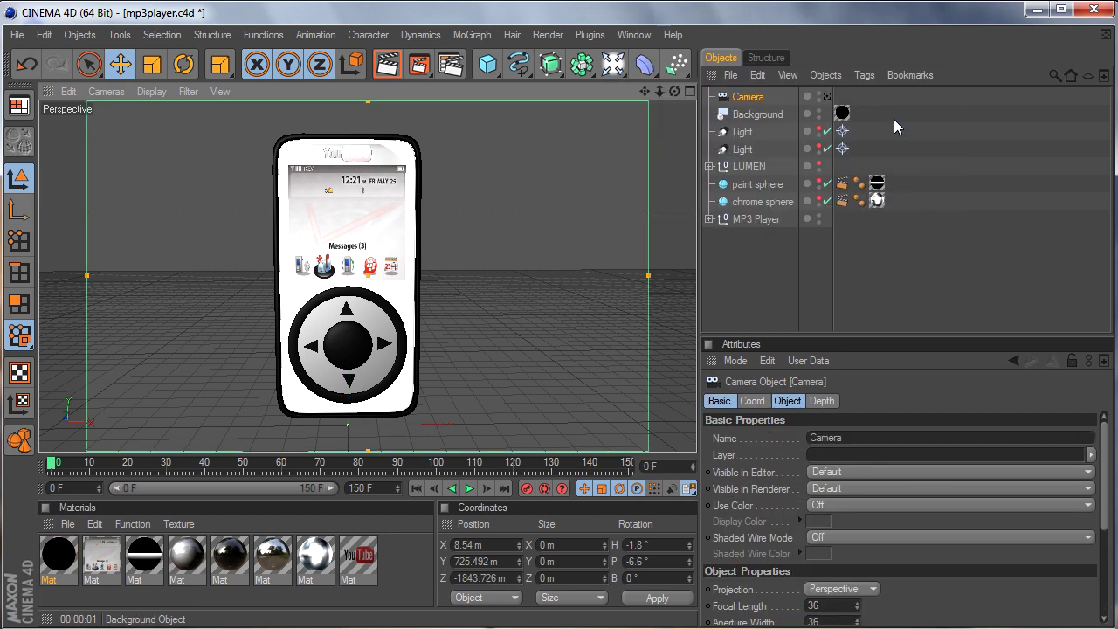
Switch the viewport to look through the new scene camera.
left_click(108, 92)
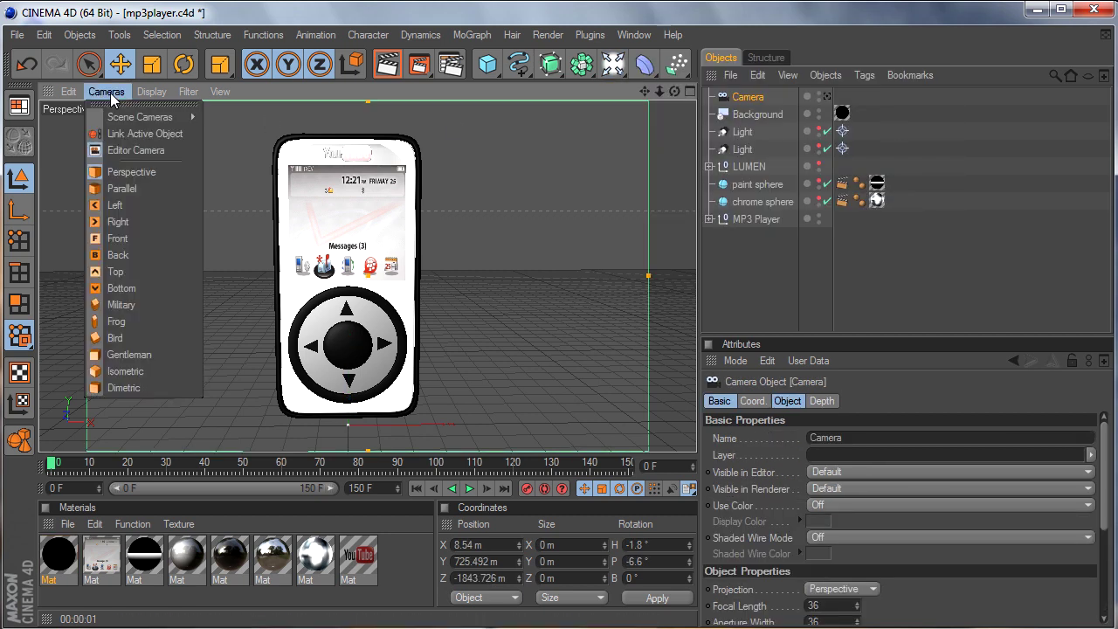
mouse_move(120, 117)
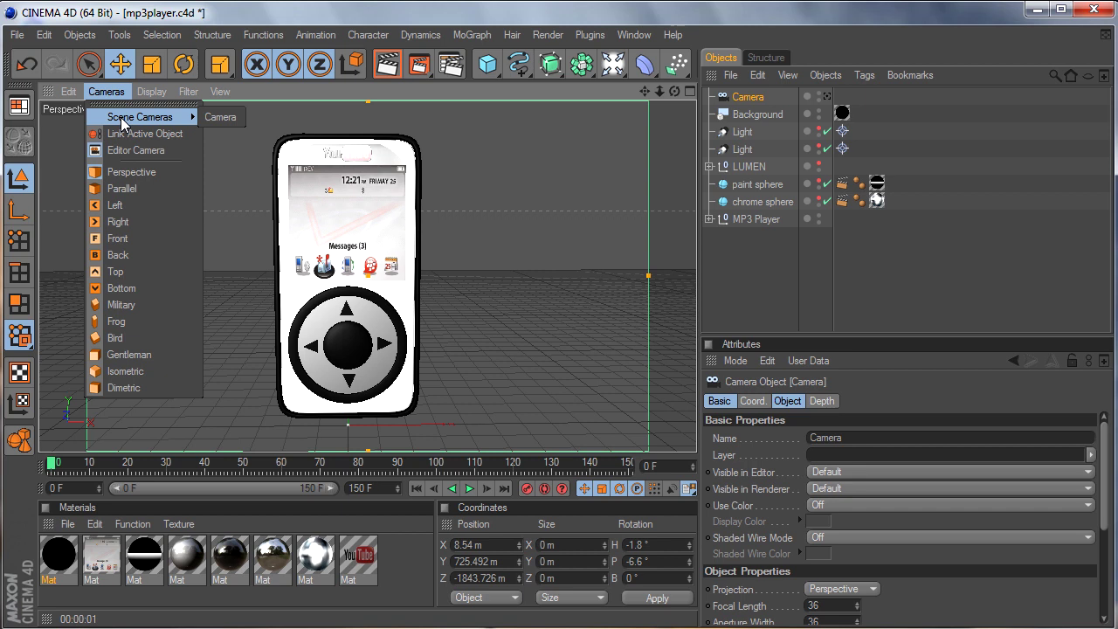
left_click(220, 117)
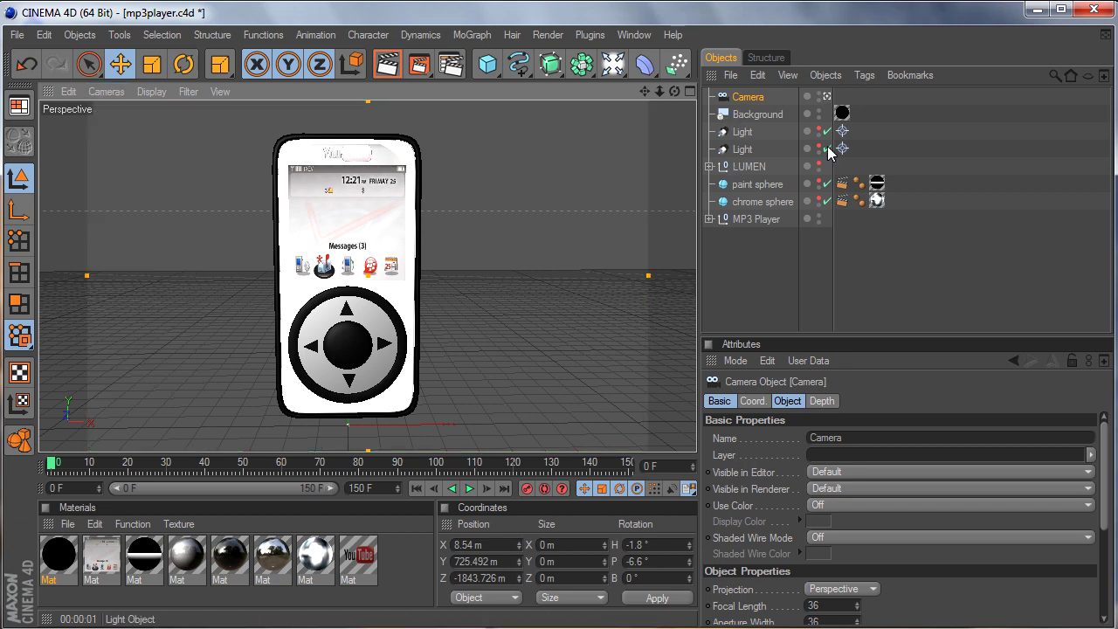
Set the camera's focal length to 105 mm and dolly back so the whole player fits.
left_click(788, 400)
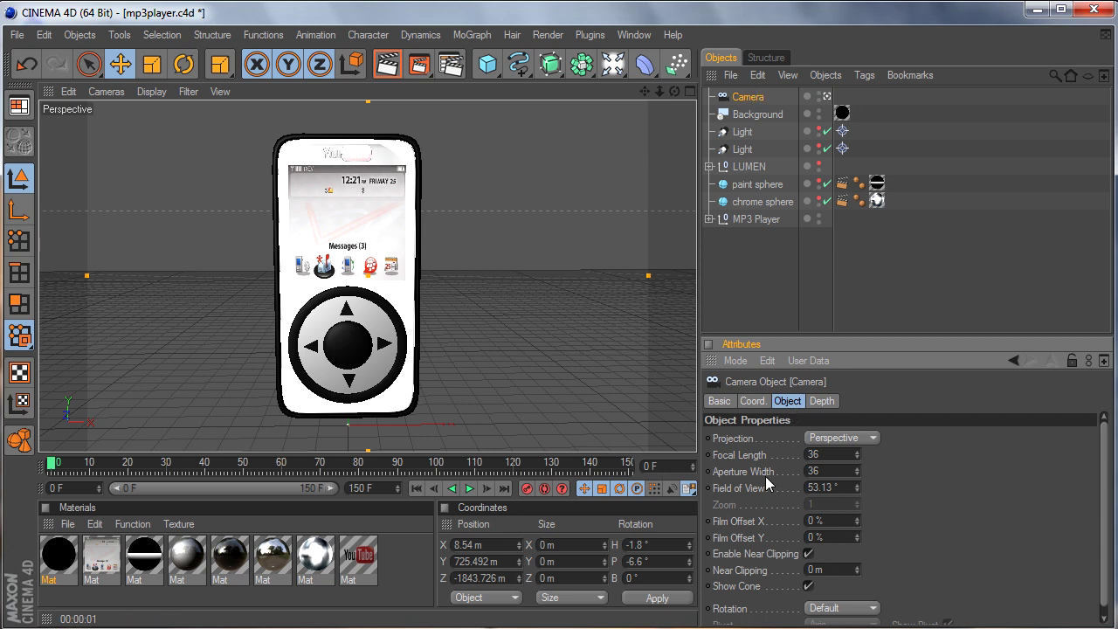
left_click_drag(824, 454, 755, 457)
type("105")
key("Return")
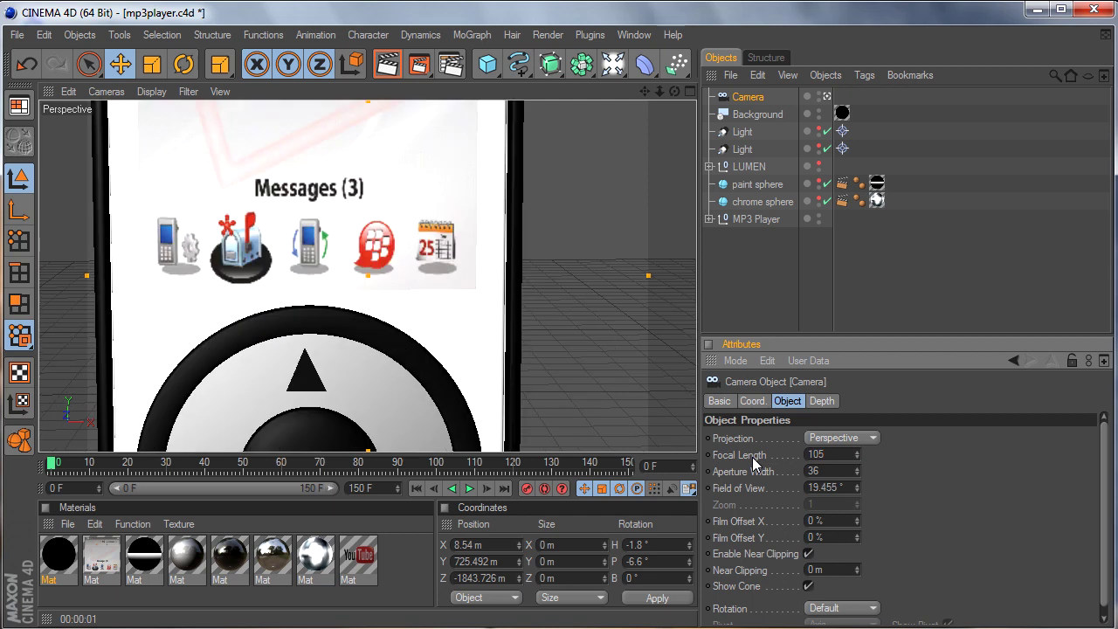
mouse_move(659, 91)
left_mouse_down()
mouse_move(594, 92)
mouse_move(659, 93)
left_mouse_up()
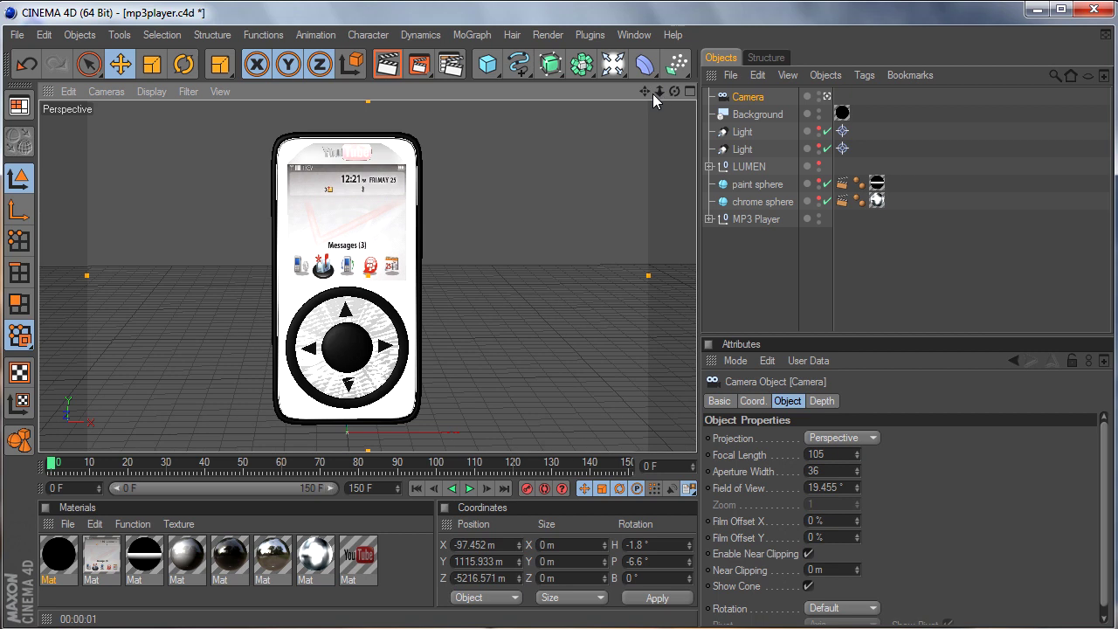
Set the camera's heading and pitch rotation to 0° and pan to re-centre the player.
left_click(755, 403)
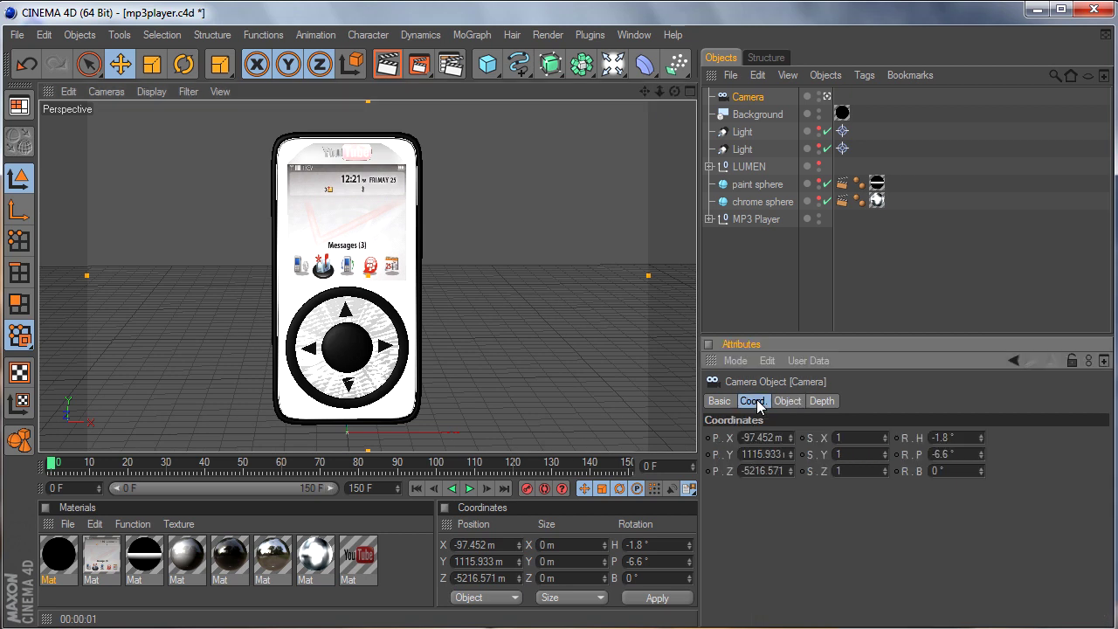
double_click(962, 436)
key("BackSpace")
type("0")
key("Tab")
type("0")
key("Return")
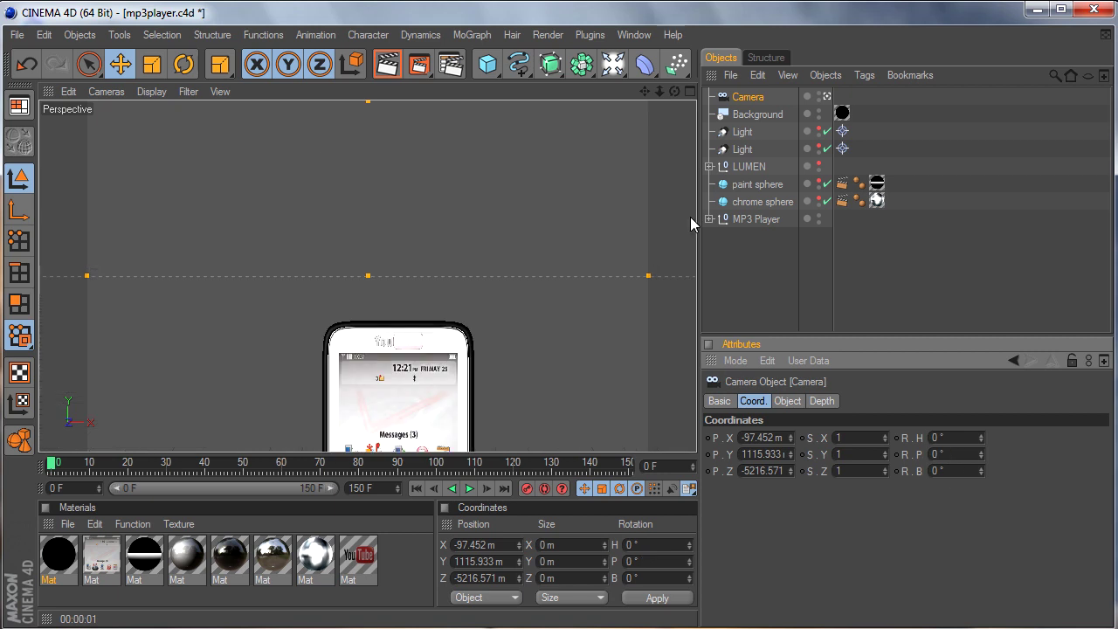
left_click_drag(643, 91, 769, 1)
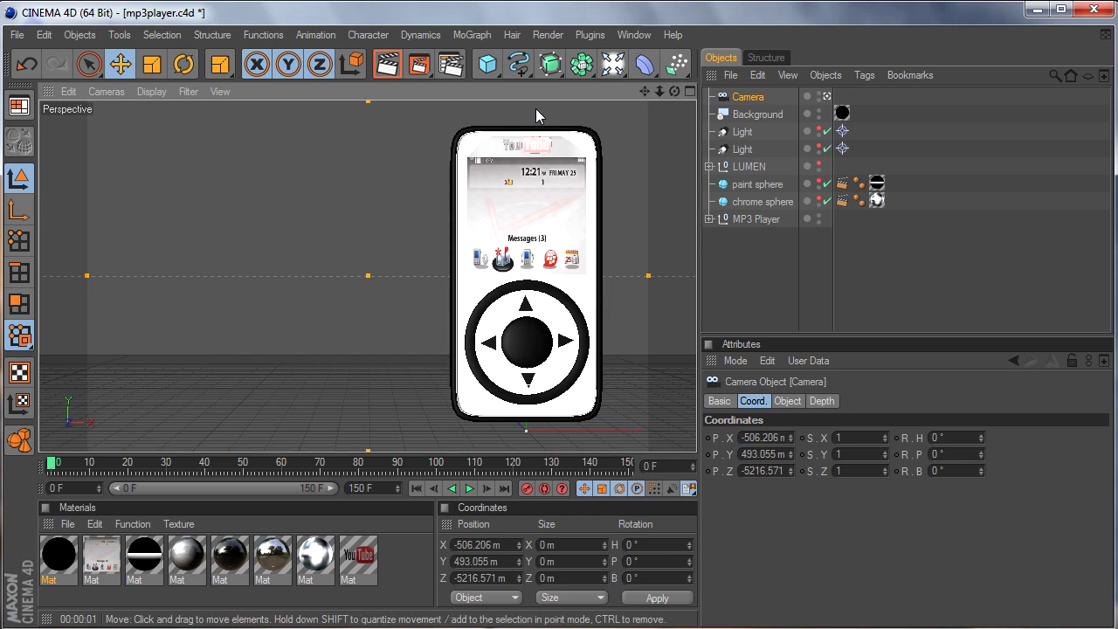
left_click_drag(643, 92, 479, 89)
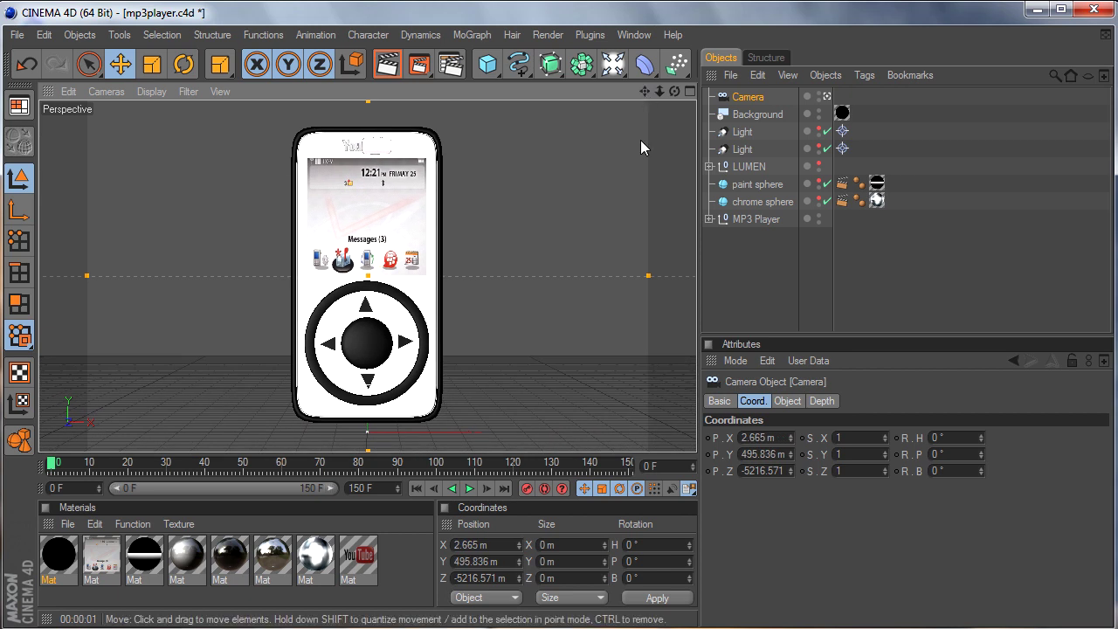
Render to the Picture Viewer, enlarge the window, and view the 1920x1200 render at 25%.
left_click(422, 70)
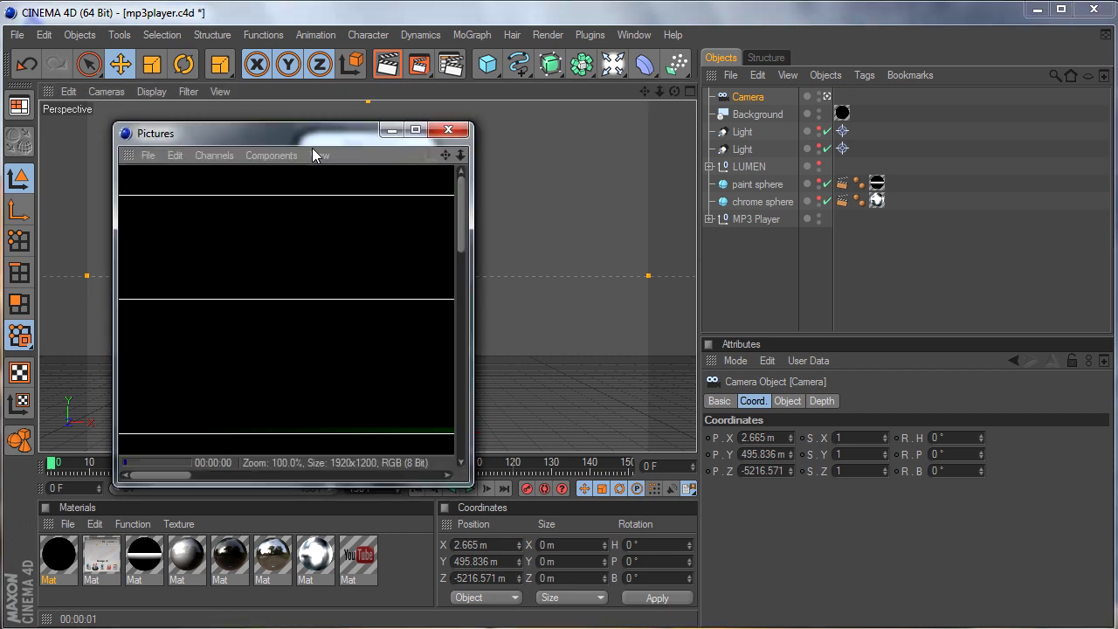
left_click_drag(300, 131, 225, 65)
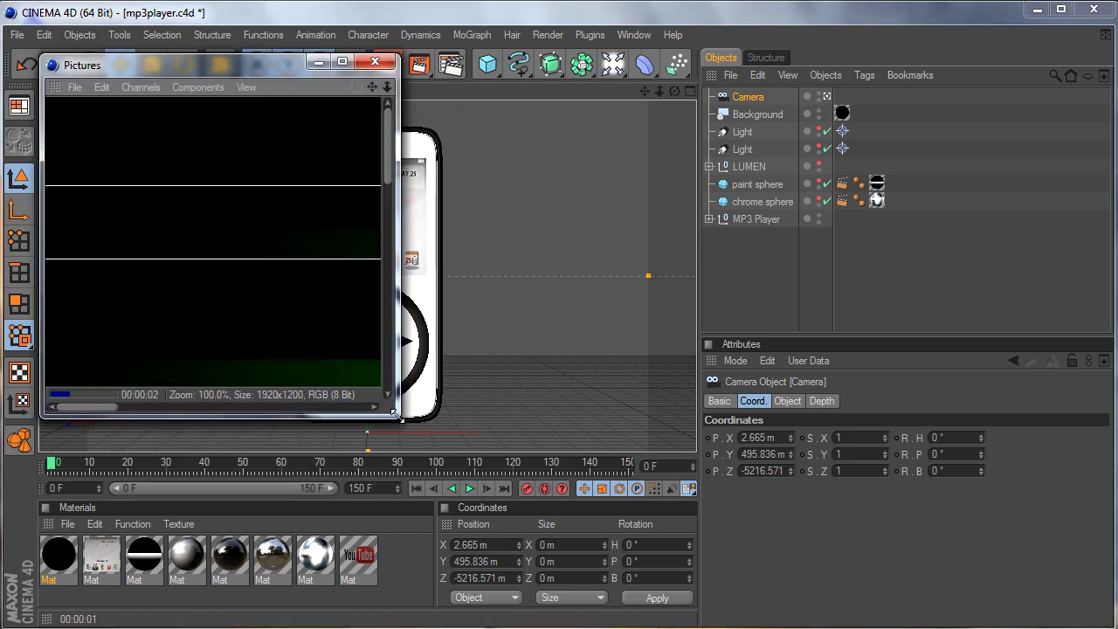
left_click_drag(402, 423, 1089, 610)
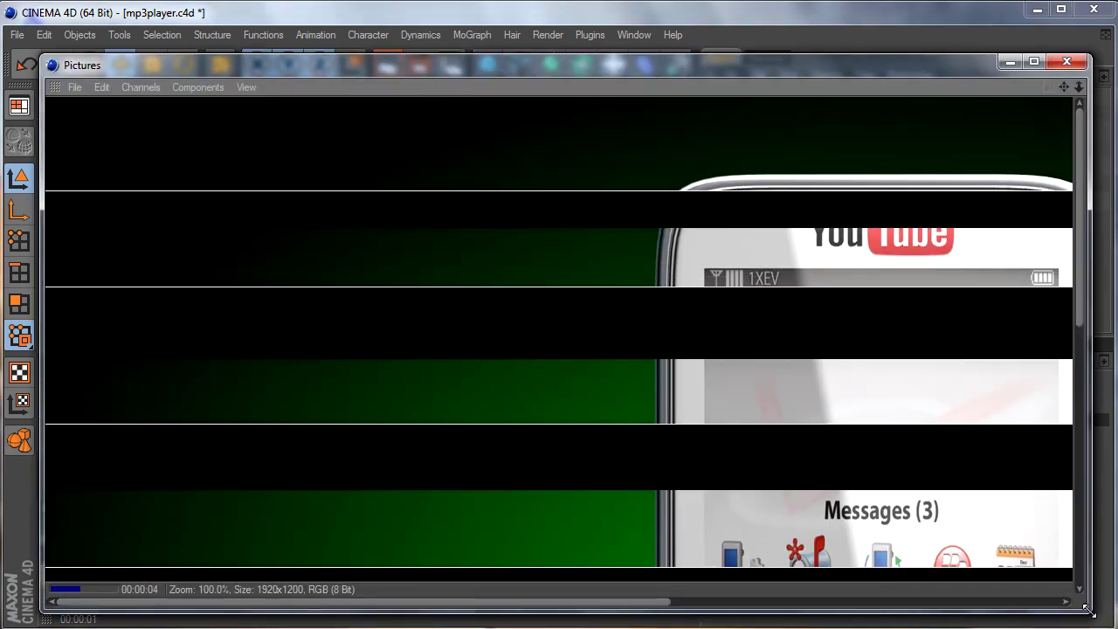
left_click(246, 88)
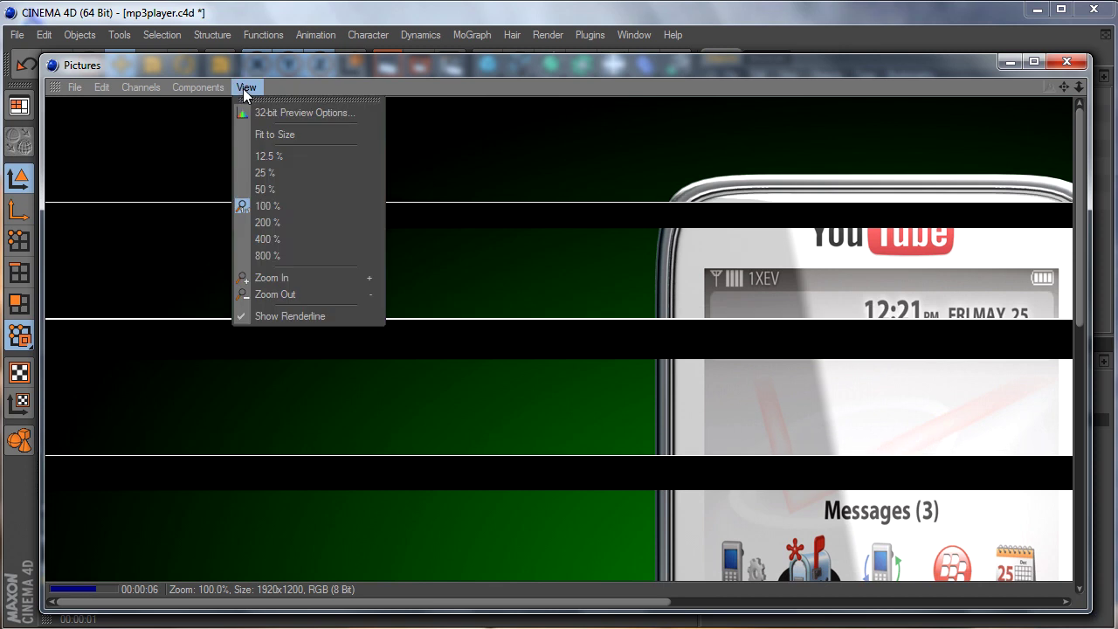
left_click(274, 173)
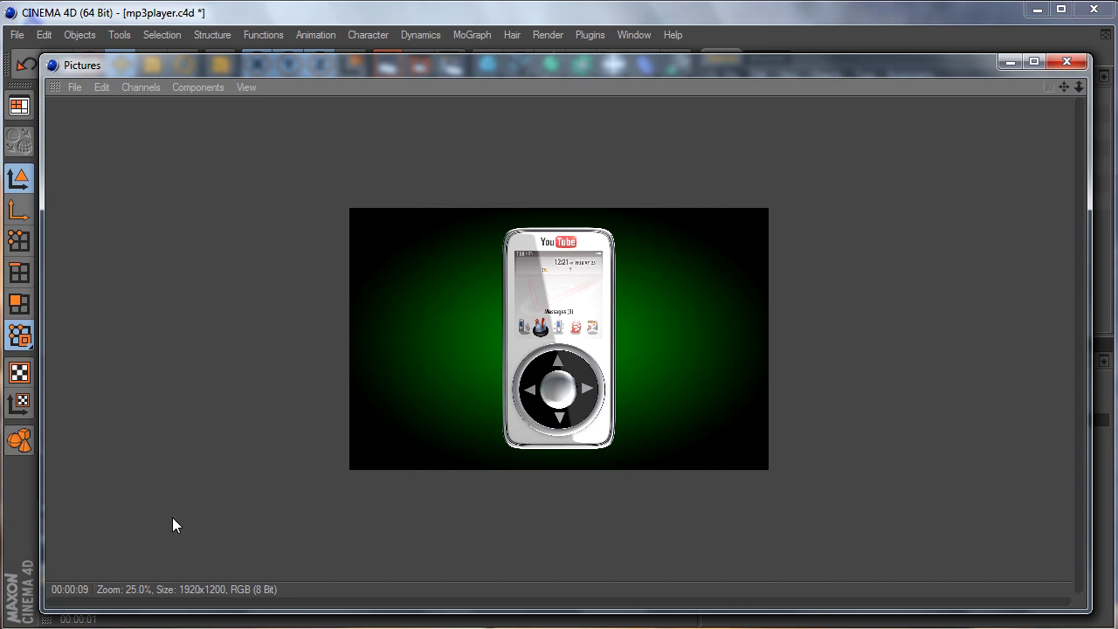
left_click(244, 86)
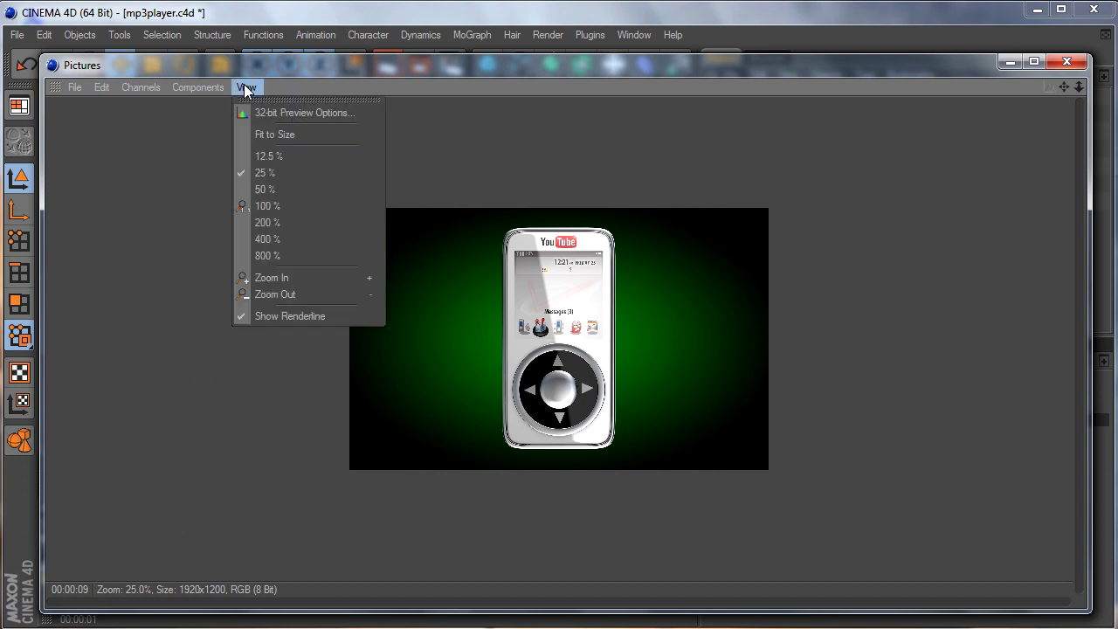
left_click(266, 206)
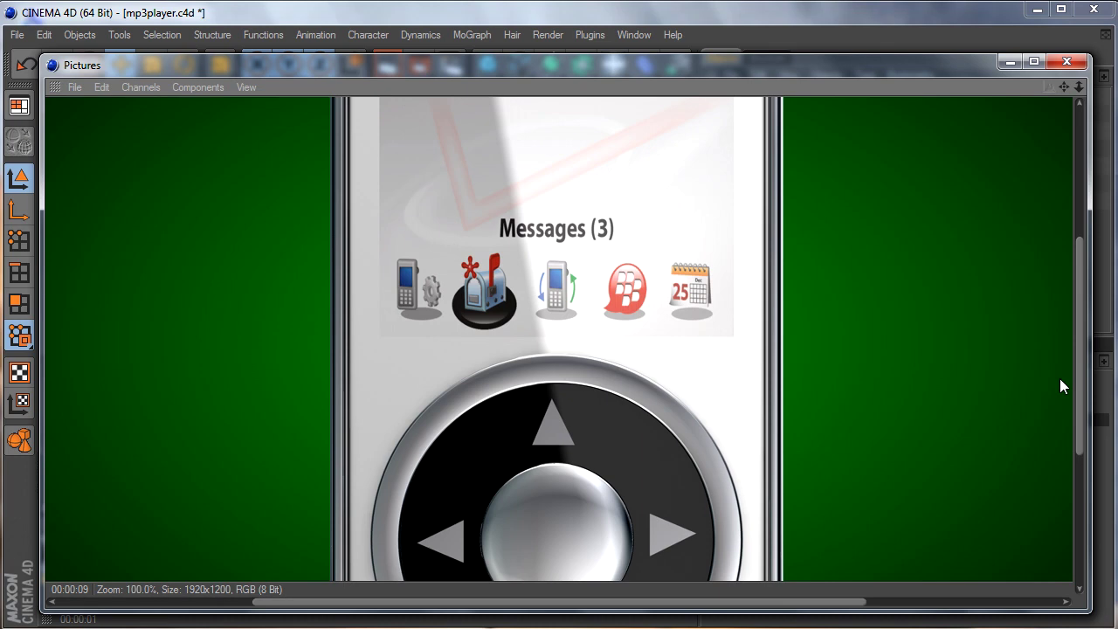
left_click_drag(1075, 384, 1066, 245)
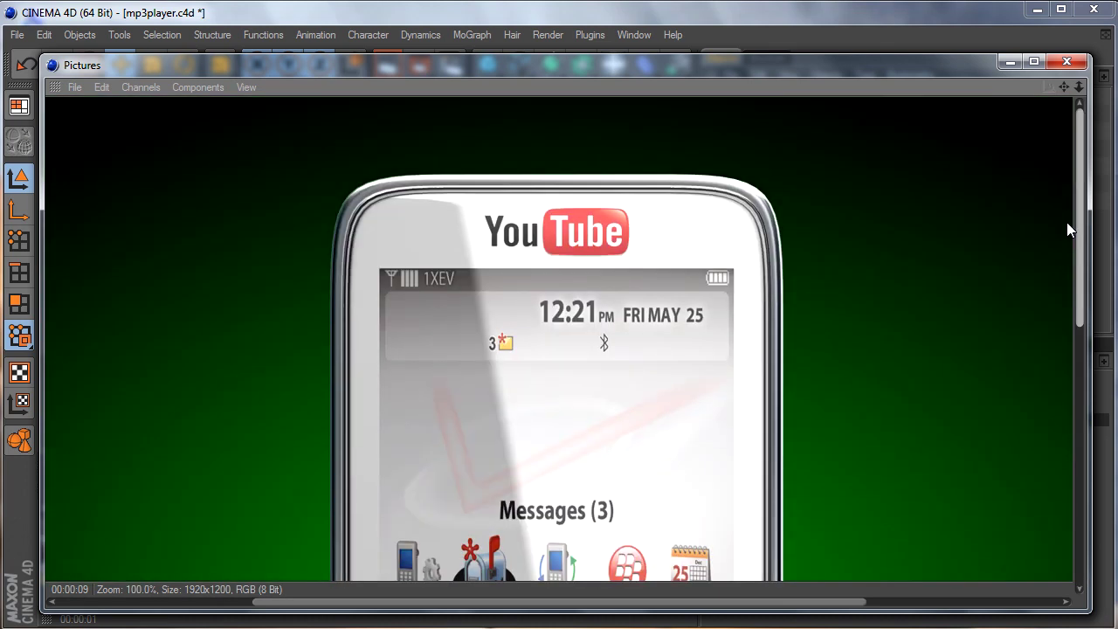
left_click_drag(1067, 223, 1070, 407)
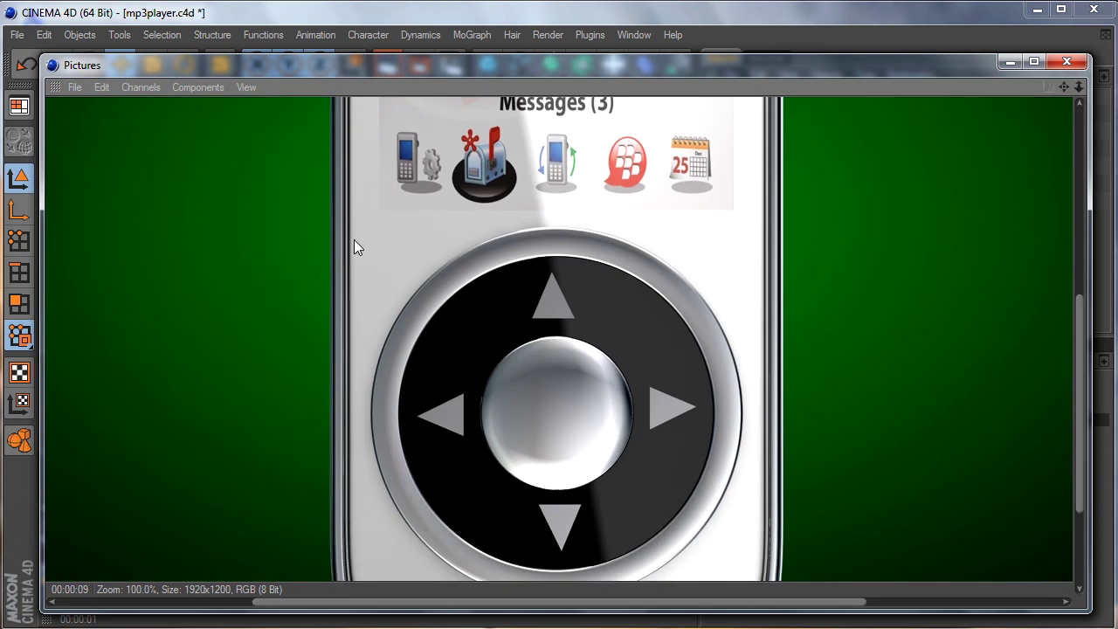
left_click(246, 87)
left_click(268, 189)
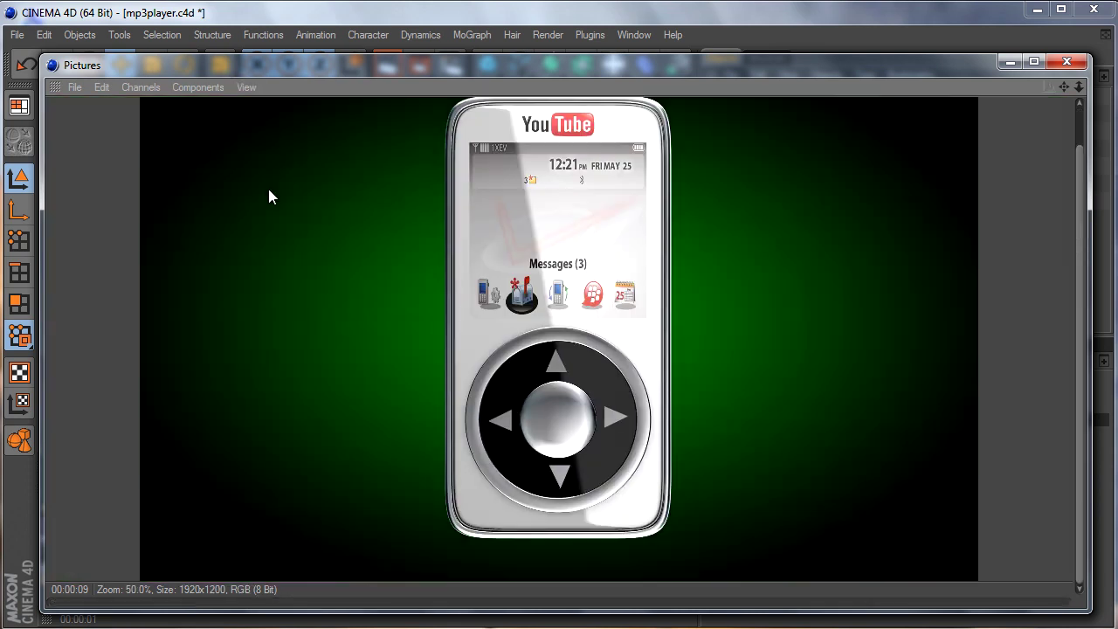
left_click_drag(1078, 371, 1080, 338)
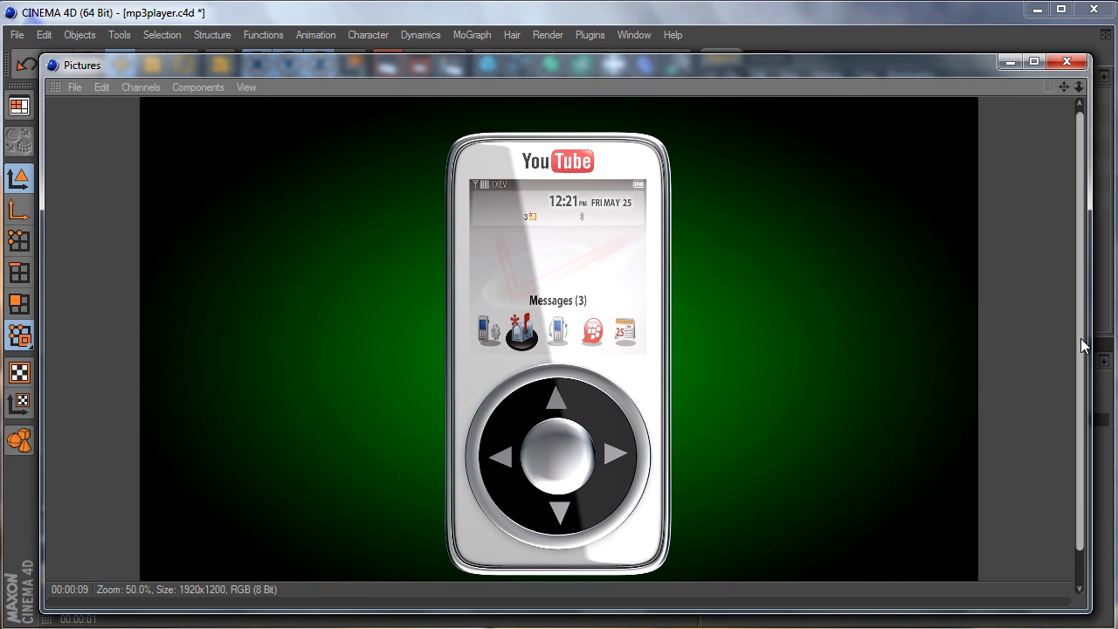